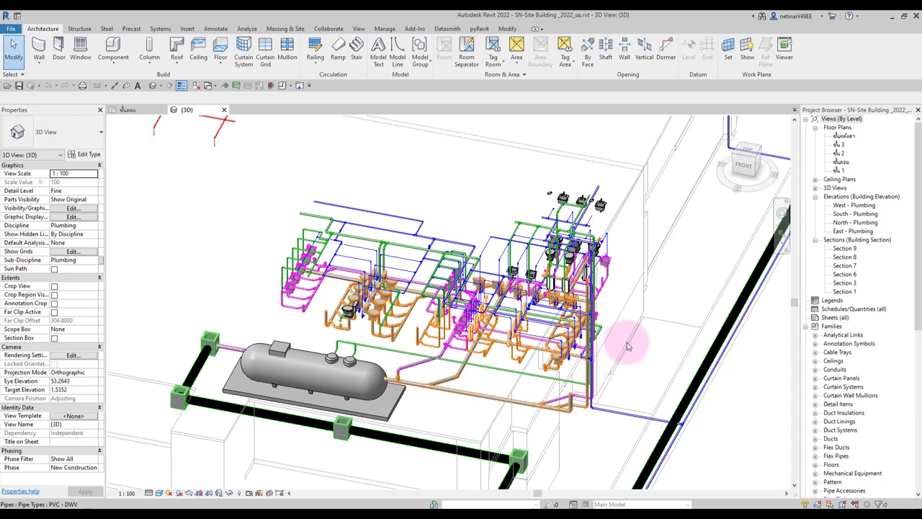
# Start a new schedule of the Pipes category
pyautogui.rightClick(833, 310)
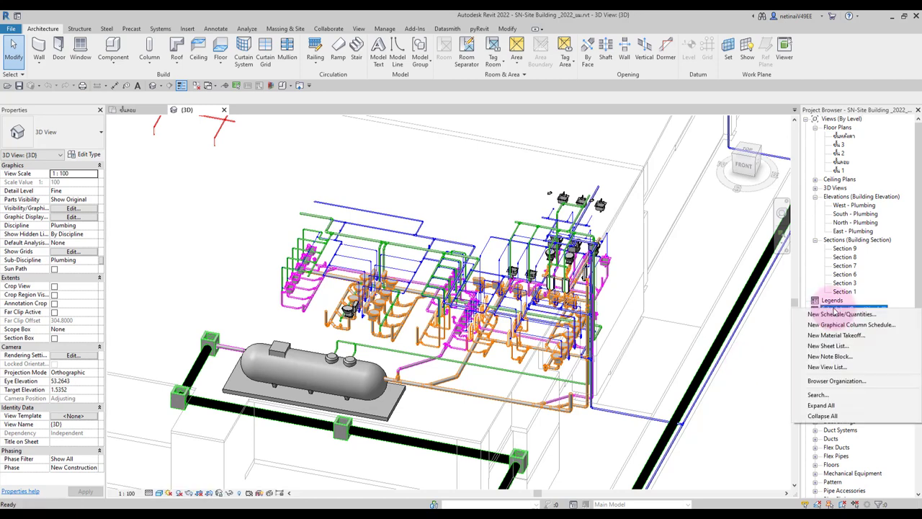
pyautogui.click(839, 314)
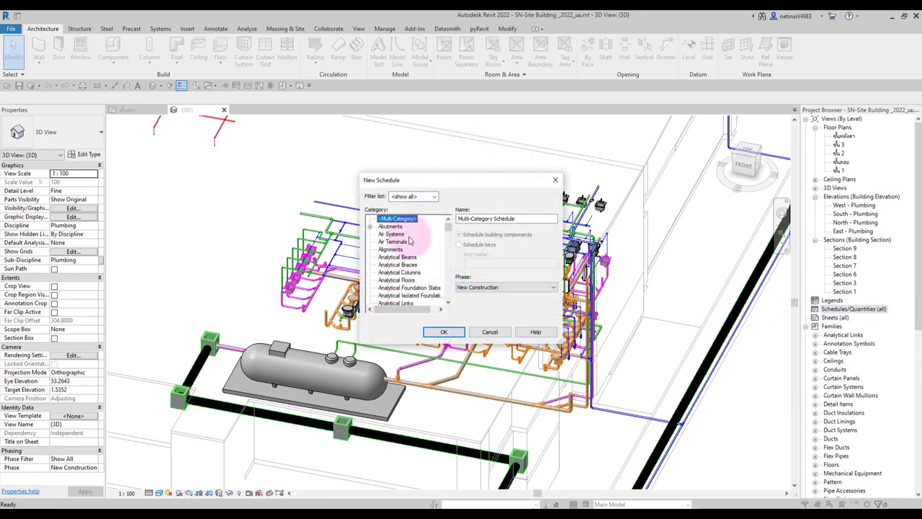
pyautogui.click(392, 249)
pyautogui.click(411, 196)
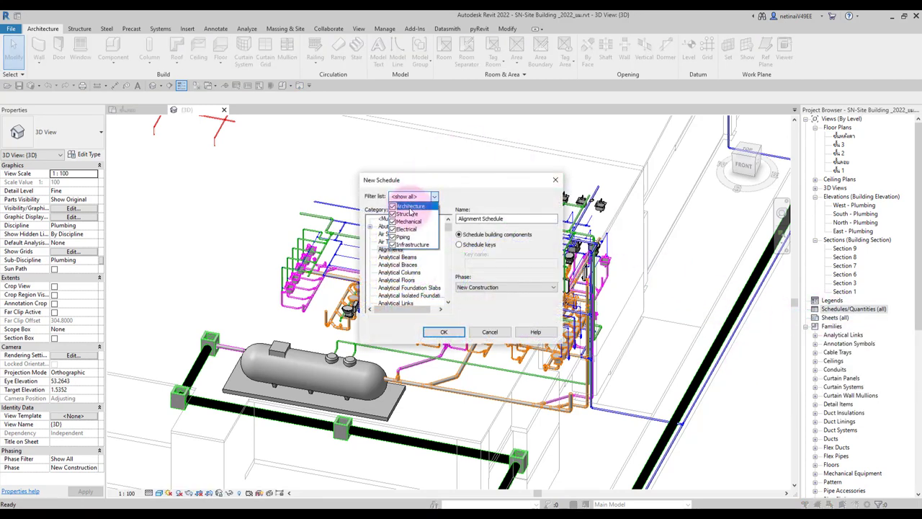
pyautogui.click(411, 196)
pyautogui.scroll(-10, 403, 274)
pyautogui.click(387, 279)
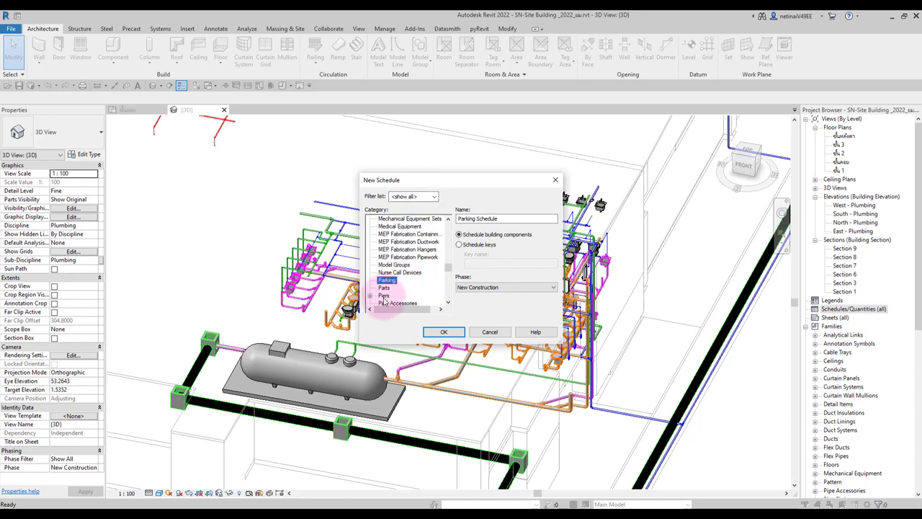
pyautogui.click(384, 296)
pyautogui.scroll(-1, 393, 297)
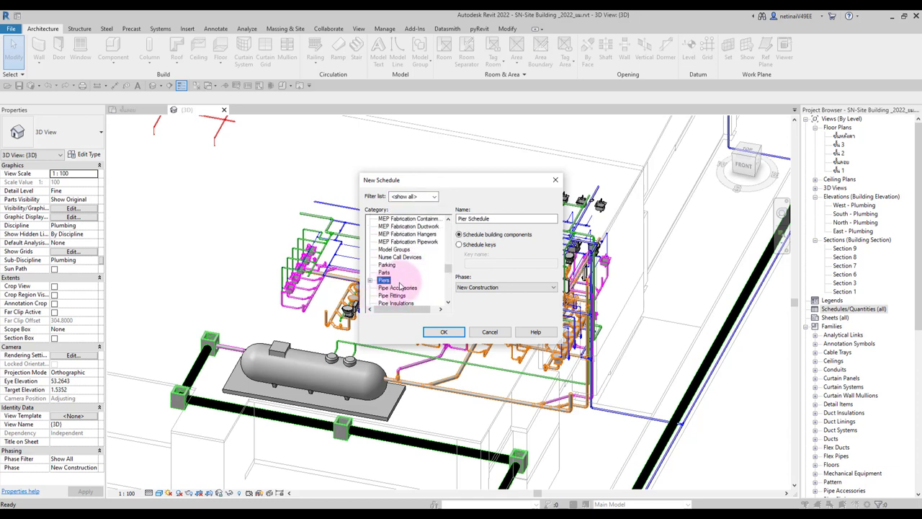
pyautogui.scroll(-2, 392, 292)
pyautogui.click(384, 287)
pyautogui.click(439, 335)
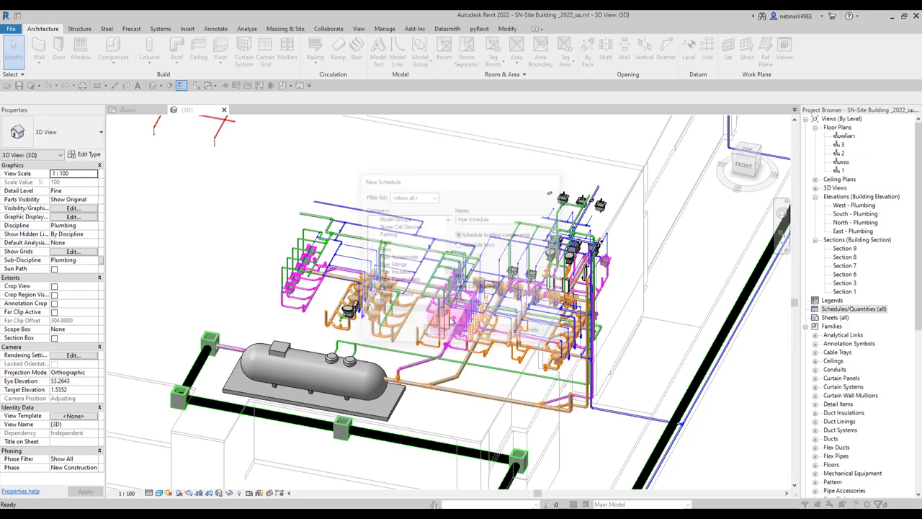
# Add the Type and Length fields to the Pipe Schedule and build it
pyautogui.click(448, 248)
pyautogui.scroll(-5, 448, 248)
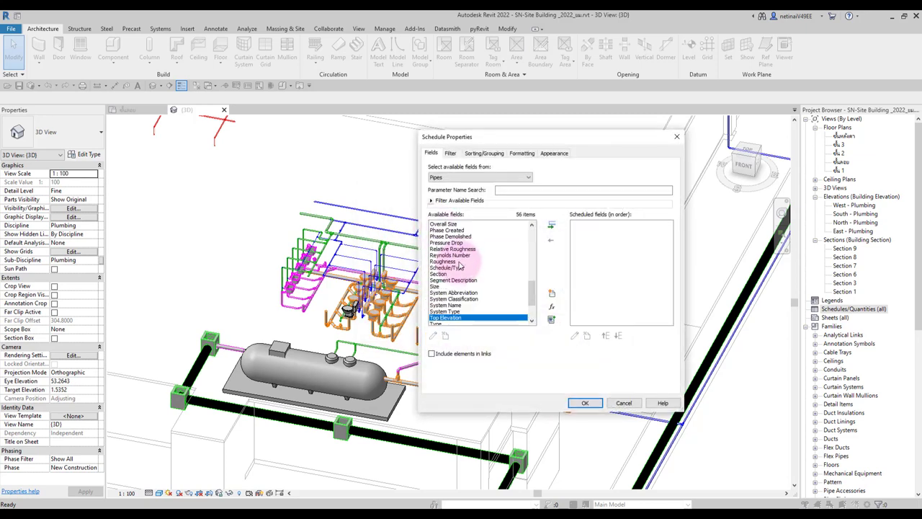
pyautogui.scroll(-5, 447, 273)
pyautogui.doubleClick(445, 285)
pyautogui.click(449, 268)
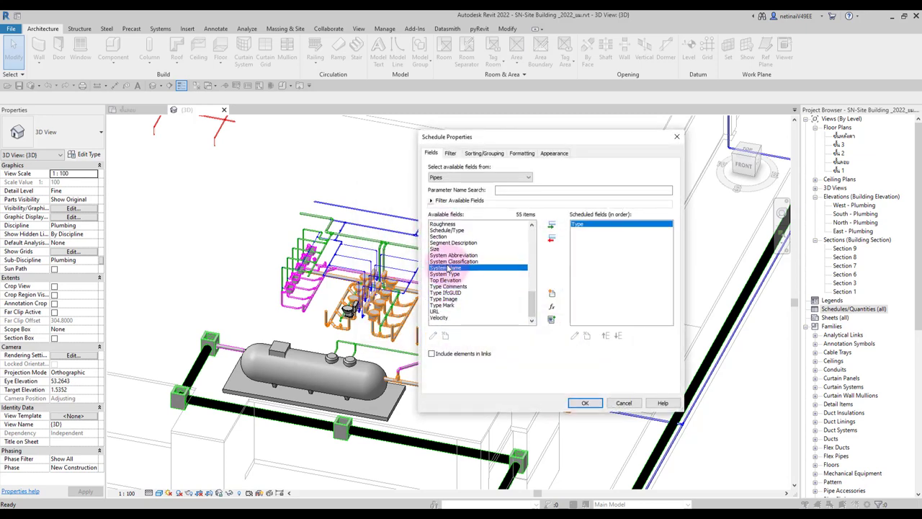
pyautogui.scroll(5, 451, 267)
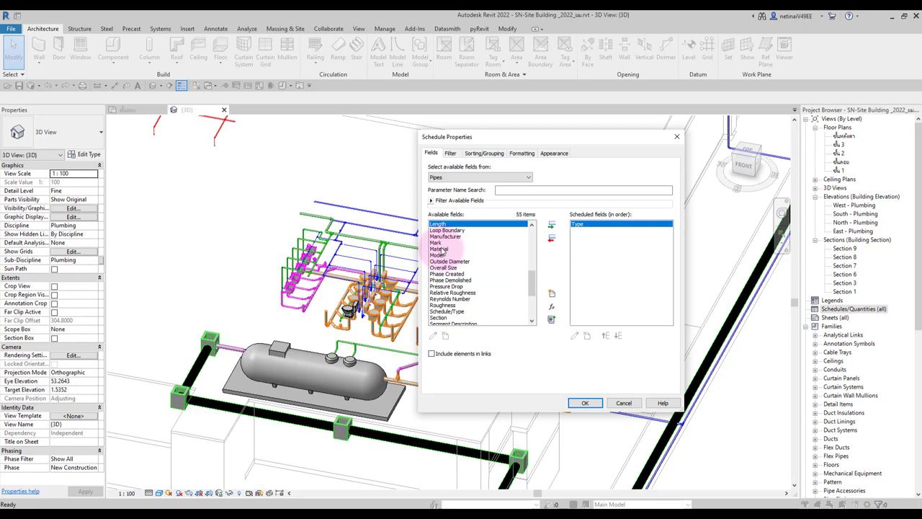
pyautogui.scroll(2, 442, 250)
pyautogui.doubleClick(441, 261)
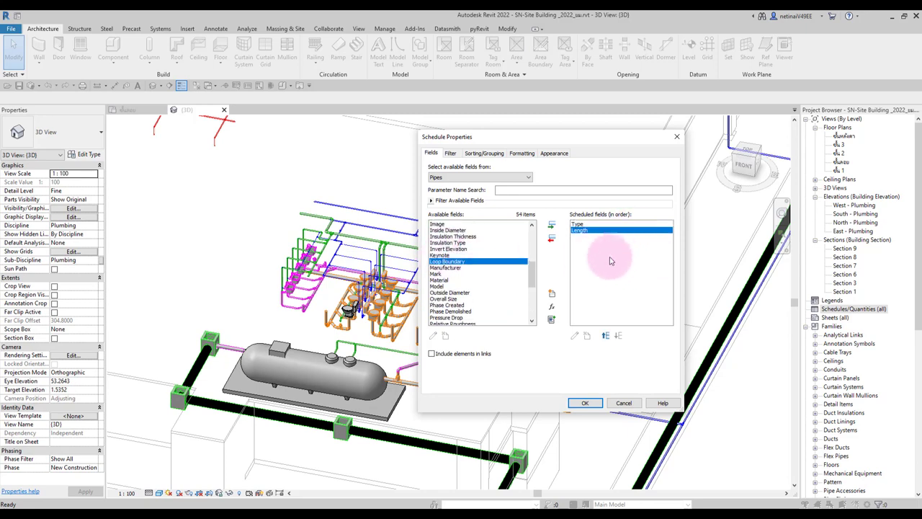
pyautogui.click(585, 402)
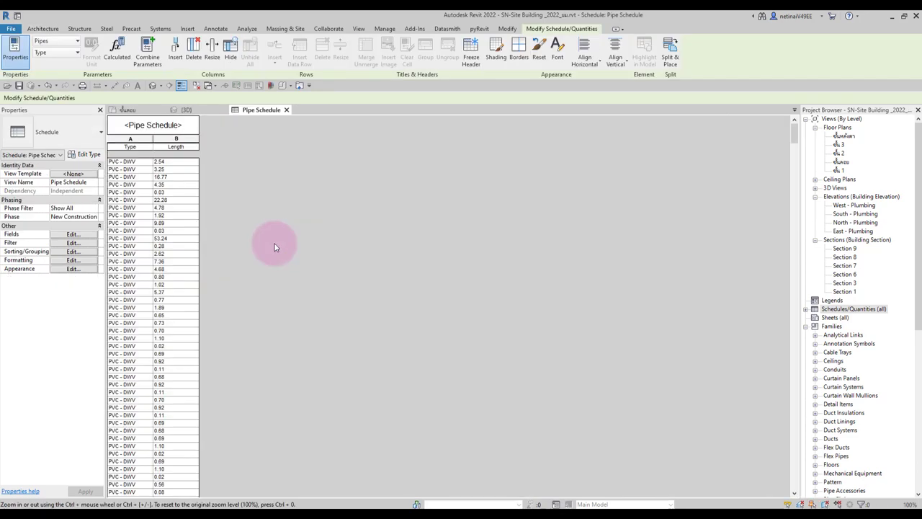
# Create a Common-discipline Yes/No project parameter named 'is Installed' from the schedule fields
pyautogui.click(73, 235)
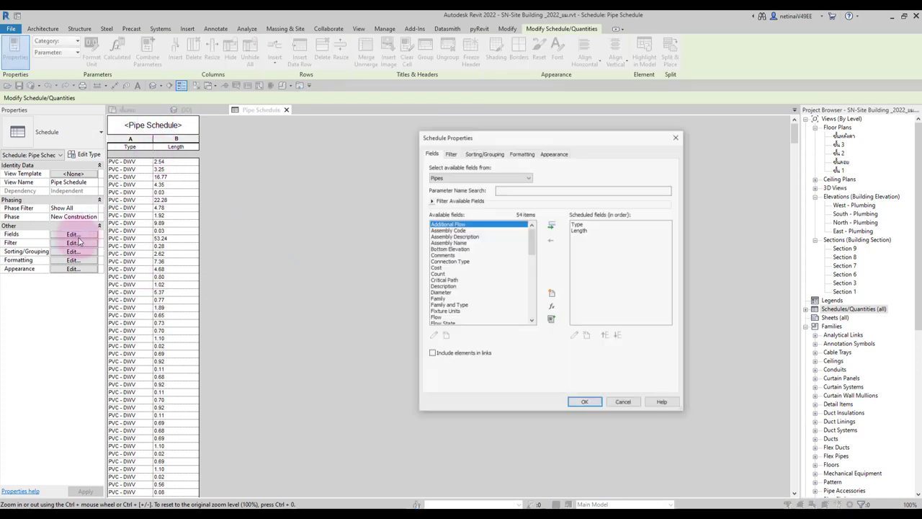
pyautogui.click(551, 296)
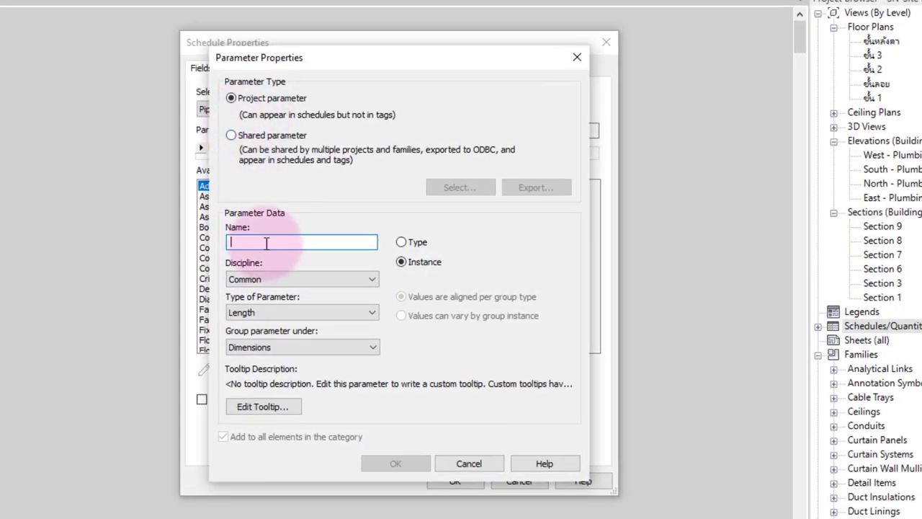
pyautogui.write('is Installed')
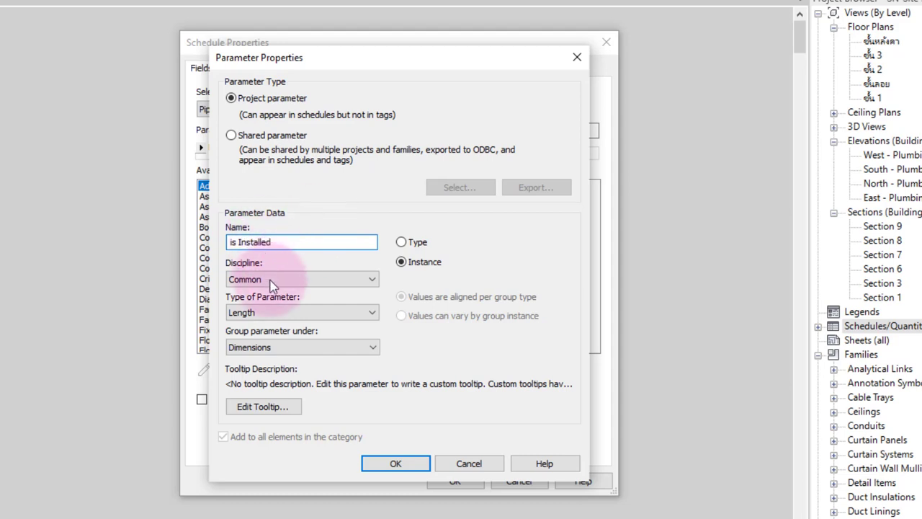
pyautogui.click(273, 280)
pyautogui.click(273, 280)
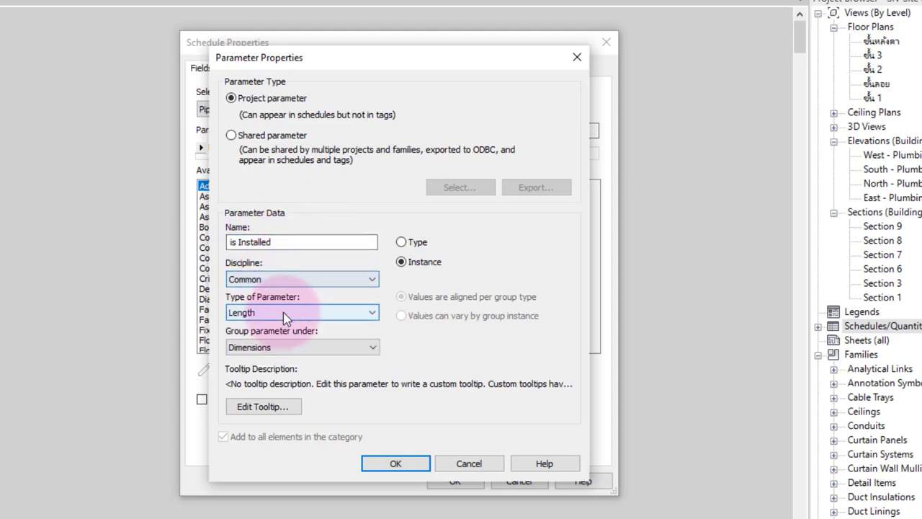
pyautogui.doubleClick(284, 312)
pyautogui.click(283, 314)
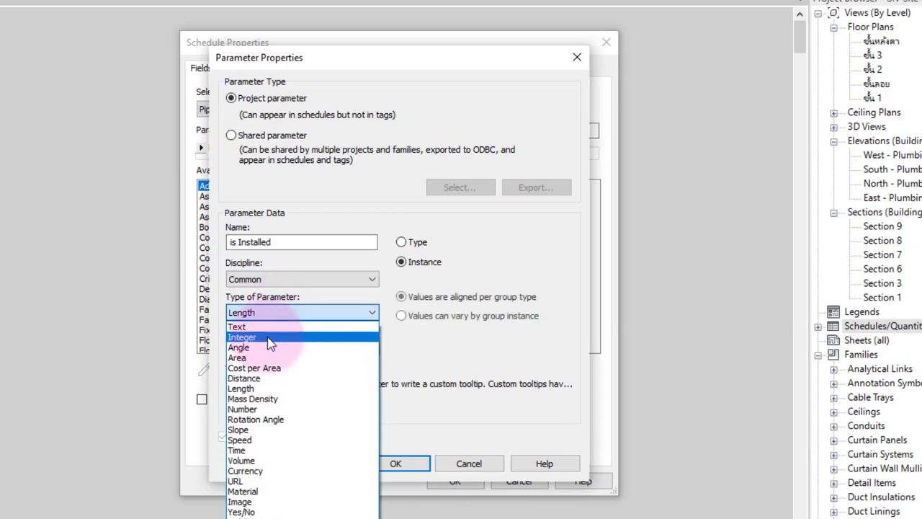
pyautogui.click(263, 511)
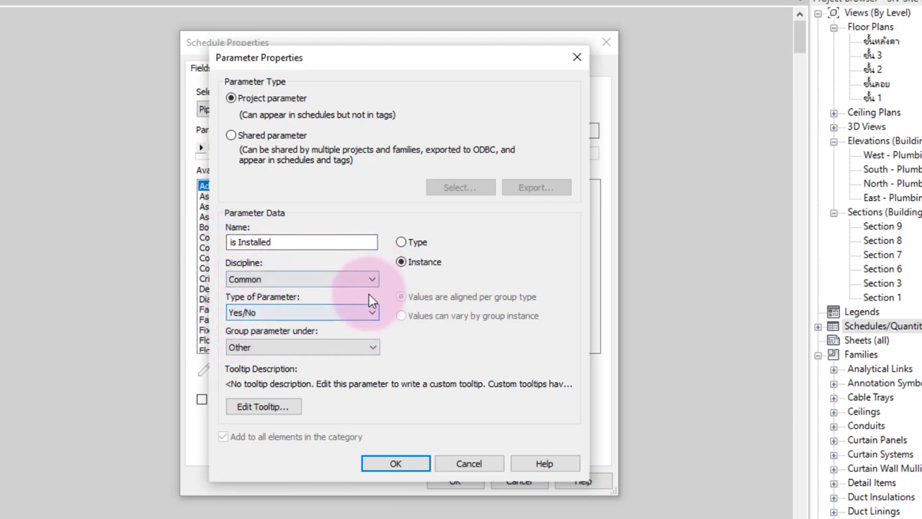
pyautogui.click(396, 463)
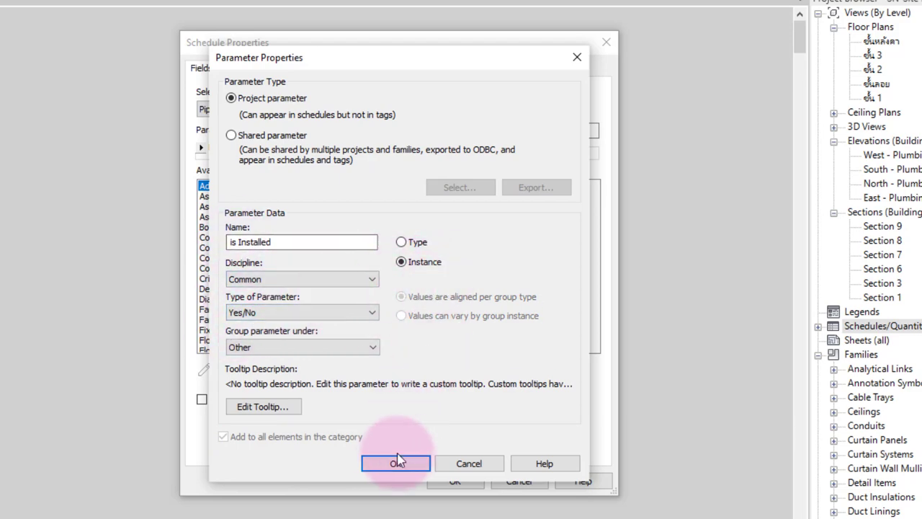
# Return to the schedule and tick is Installed for the 0.68-length PVC - Class 8.5 pipe
pyautogui.click(455, 481)
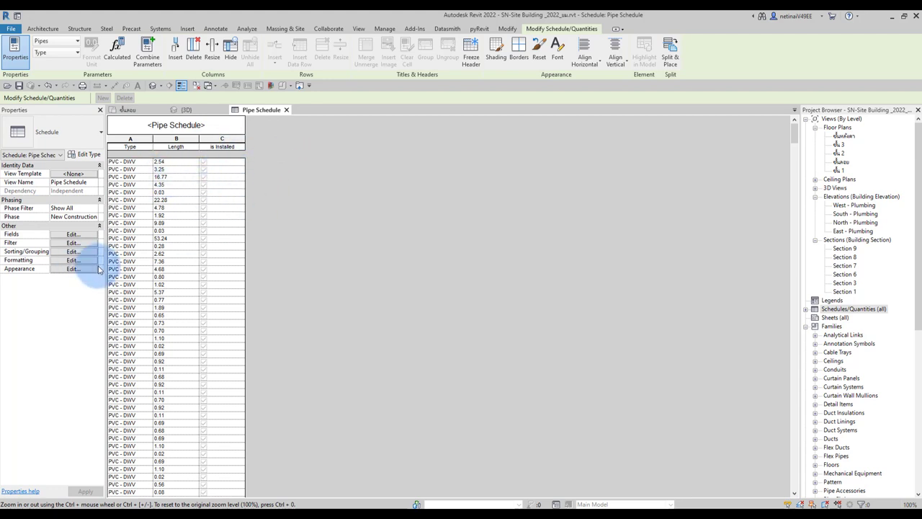
pyautogui.click(124, 163)
pyautogui.scroll(-5, 228, 264)
pyautogui.scroll(-10, 228, 264)
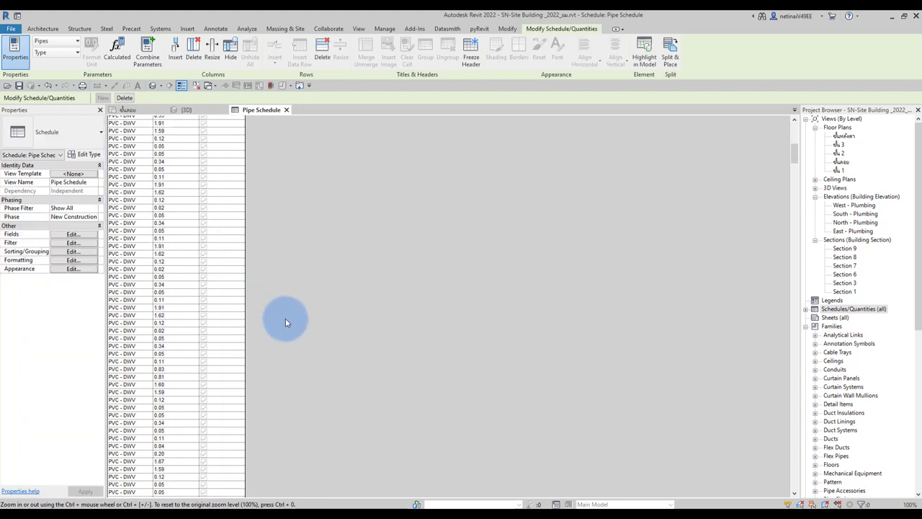
pyautogui.moveTo(795, 157); pyautogui.dragTo(795, 364)
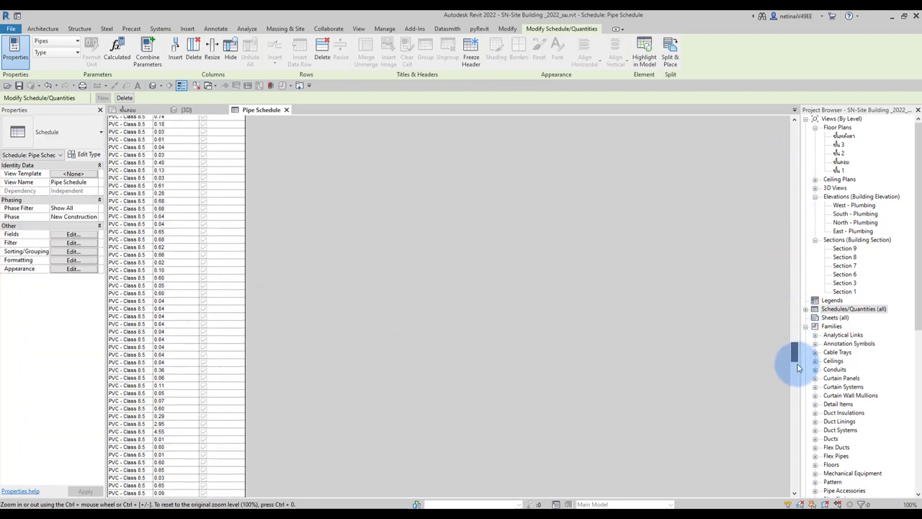
pyautogui.keyDown('shift'); pyautogui.click(204, 393); pyautogui.keyUp('shift')
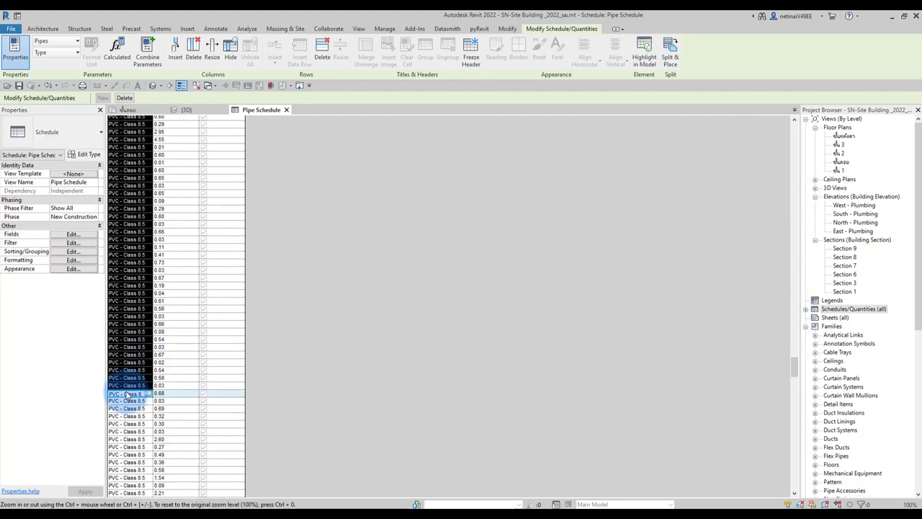
pyautogui.click(205, 394)
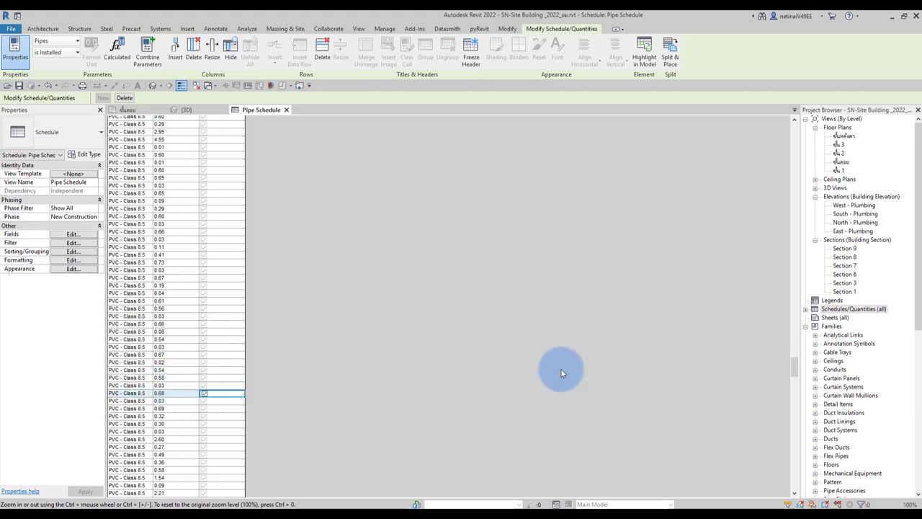
# Select all rows of the Pipe Schedule
pyautogui.scroll(-1, 792, 367)
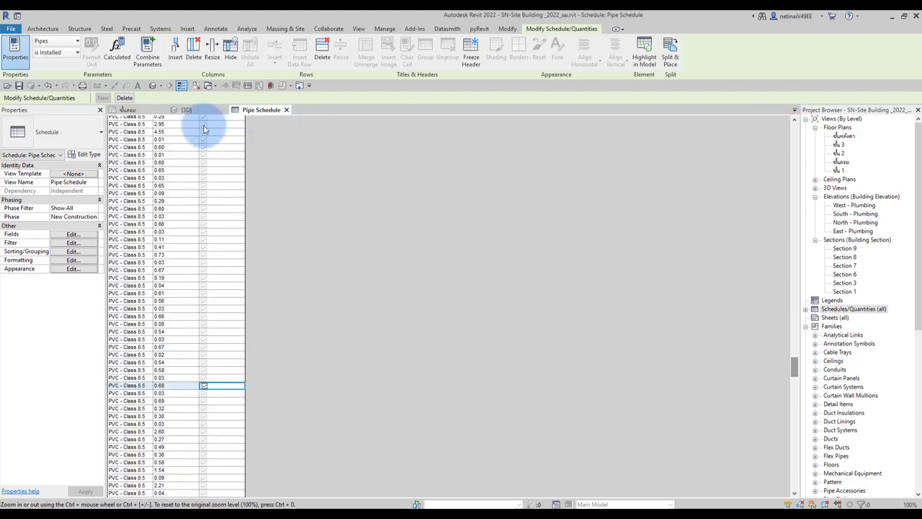
pyautogui.moveTo(793, 365); pyautogui.dragTo(777, 128)
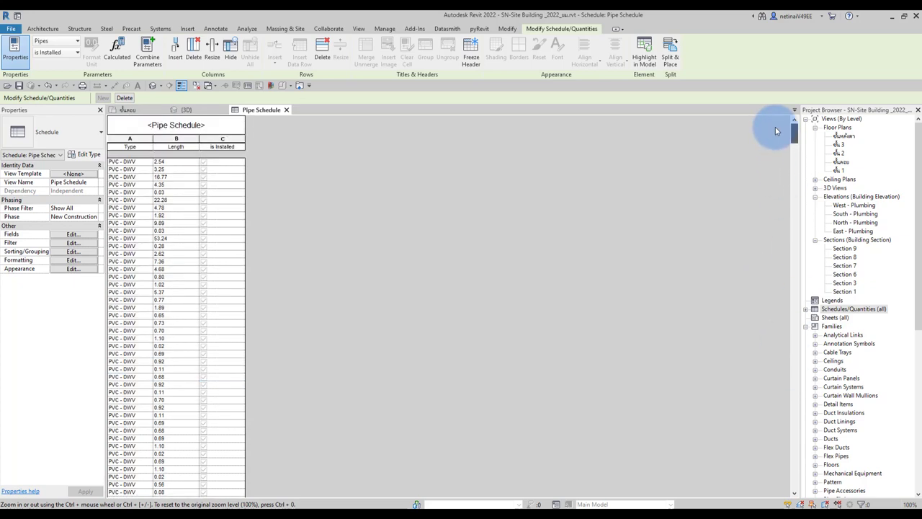
pyautogui.click(134, 162)
pyautogui.hotkey('ctrl', 'a')
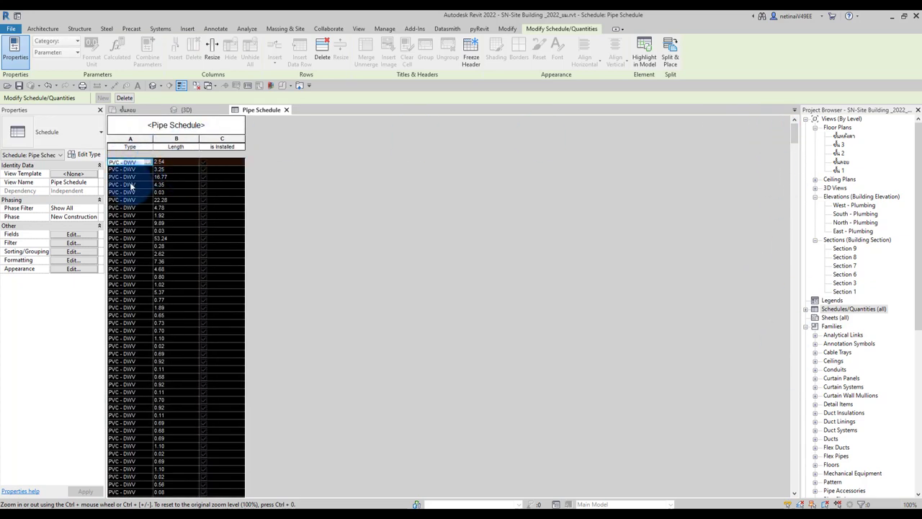
# Add a Diameter field after Type, sort by Diameter, and turn off itemizing every instance
pyautogui.click(72, 234)
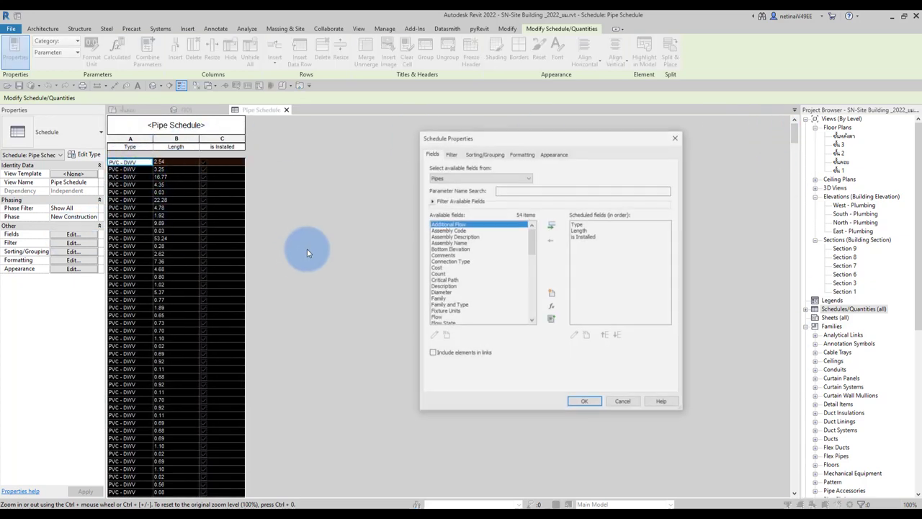
pyautogui.click(451, 286)
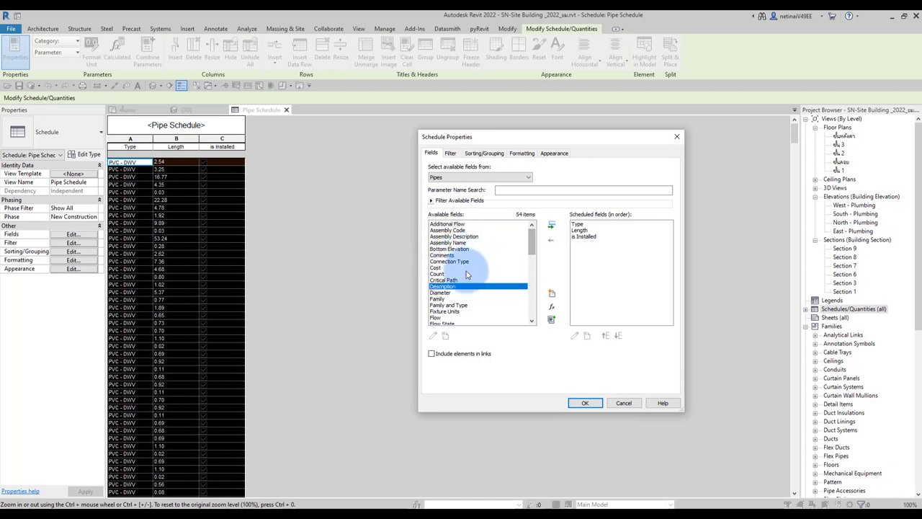
pyautogui.scroll(-1, 441, 279)
pyautogui.doubleClick(440, 274)
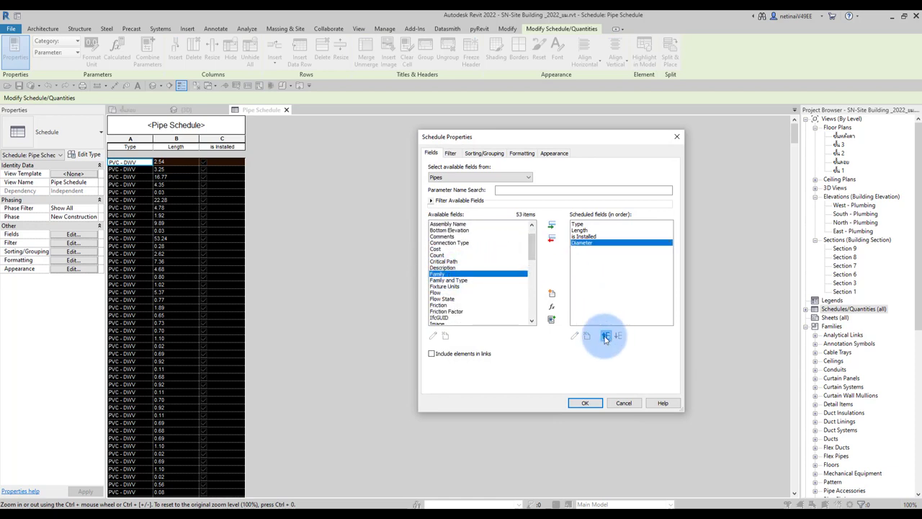
pyautogui.click(605, 334)
pyautogui.click(605, 334)
pyautogui.click(484, 153)
pyautogui.click(519, 169)
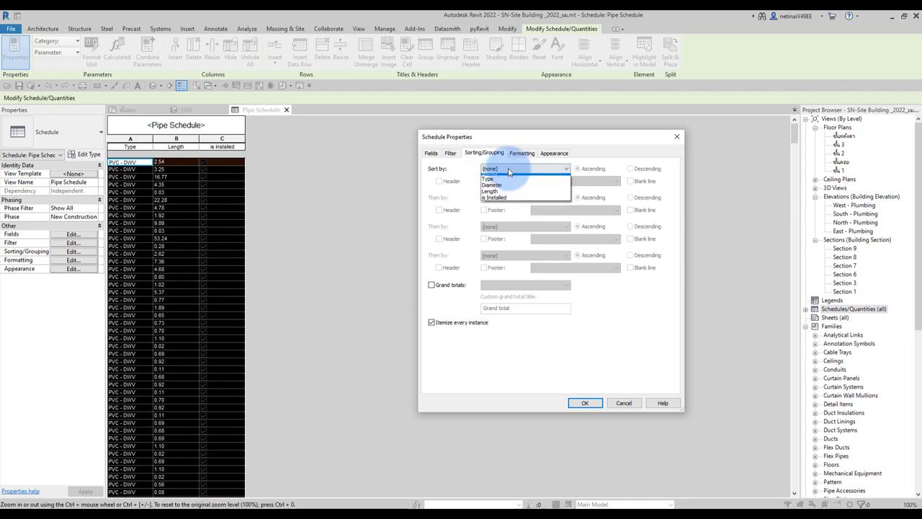
pyautogui.click(506, 190)
pyautogui.click(431, 322)
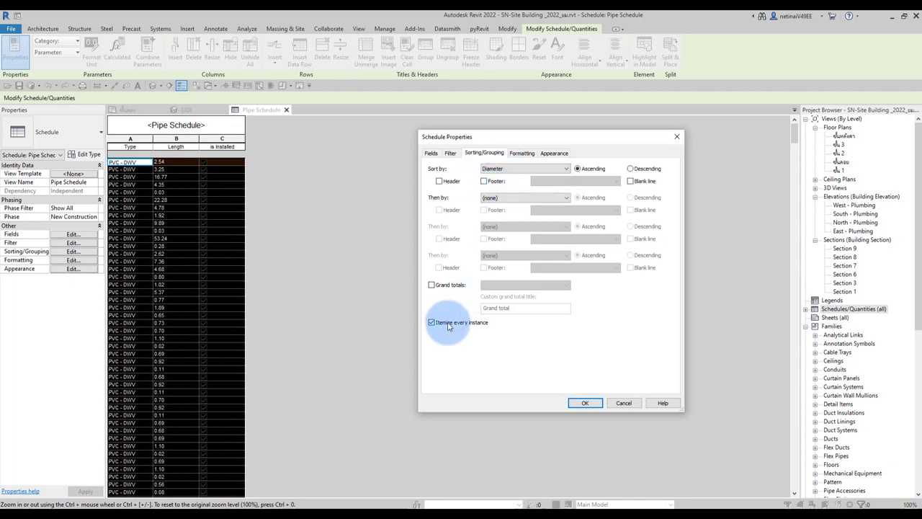
pyautogui.click(582, 403)
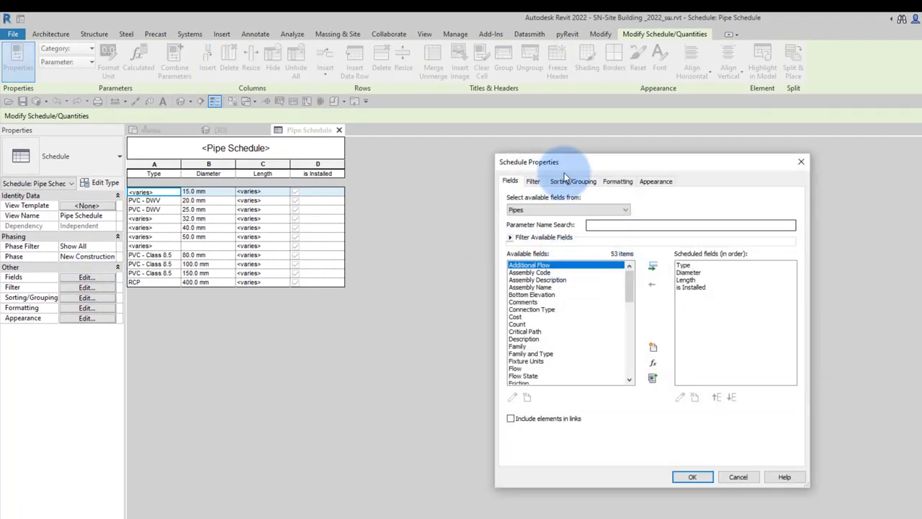
# Set the Length column's formatting to Calculate totals
pyautogui.click(573, 181)
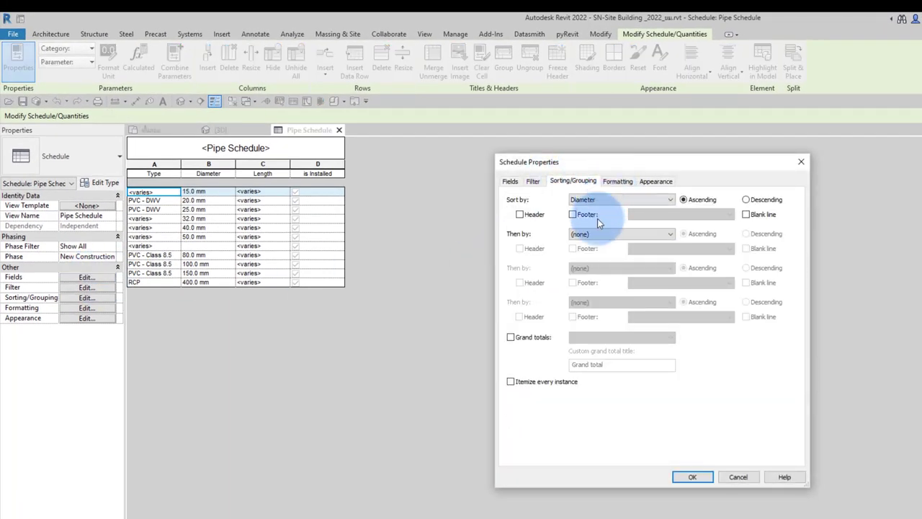
pyautogui.click(617, 181)
pyautogui.click(519, 221)
pyautogui.click(649, 354)
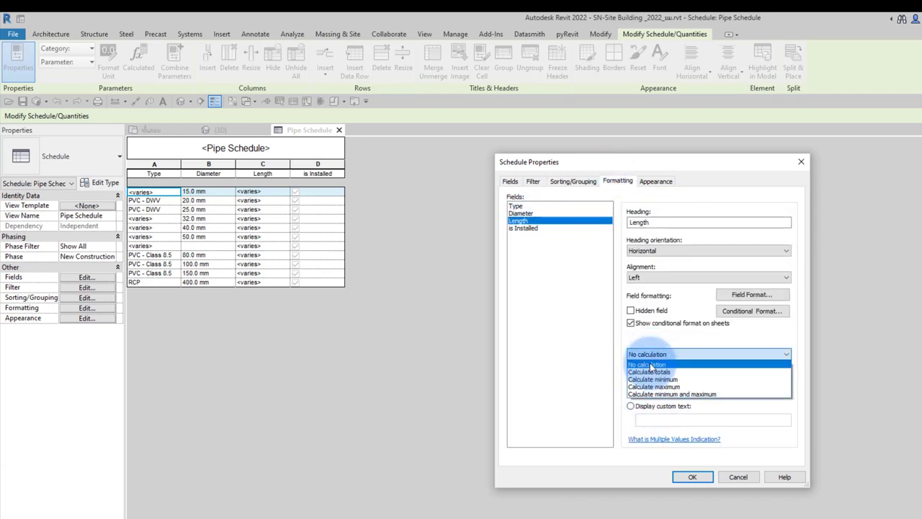
pyautogui.click(649, 371)
pyautogui.click(692, 477)
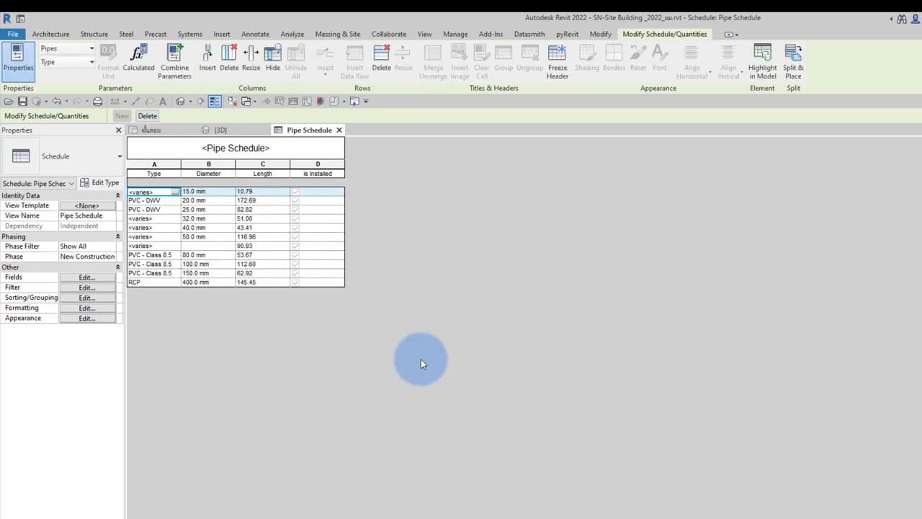
# Tick is Installed for 15, 25, 32, 40, 100, 150 and 400 mm rows; leave 20, 50, 80 mm and 90.93 clear
pyautogui.click(324, 200)
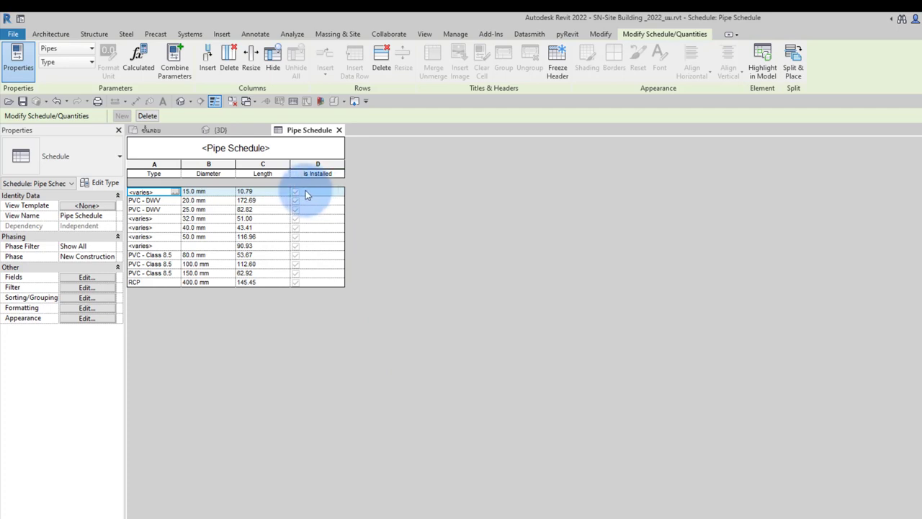
pyautogui.click(296, 192)
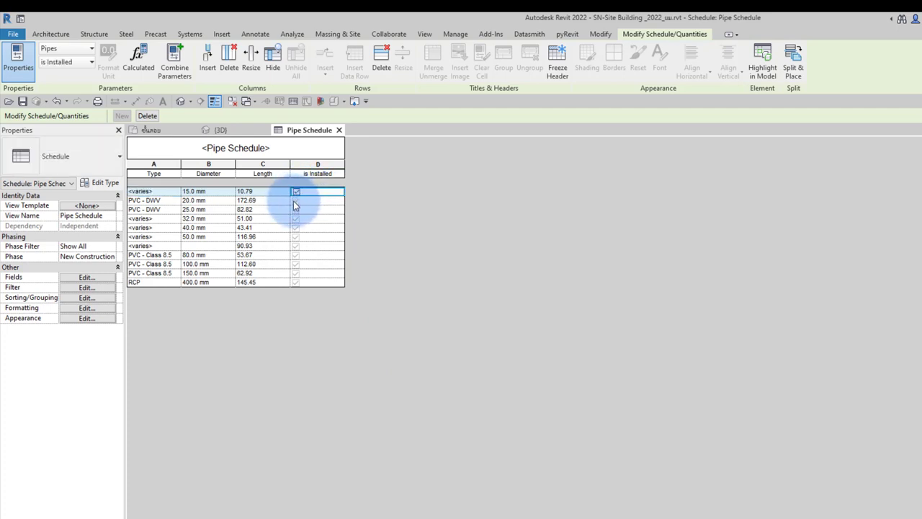
pyautogui.click(295, 209)
pyautogui.click(295, 219)
pyautogui.click(296, 228)
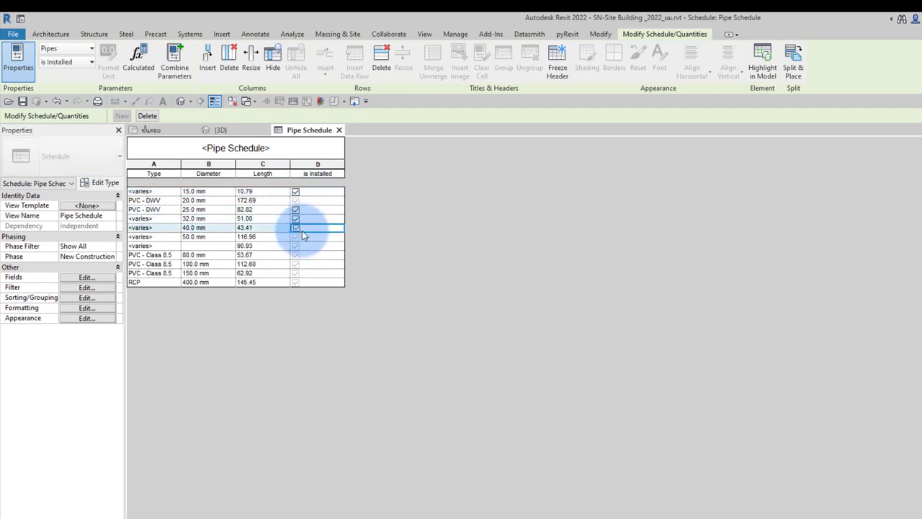
pyautogui.click(296, 264)
pyautogui.click(296, 273)
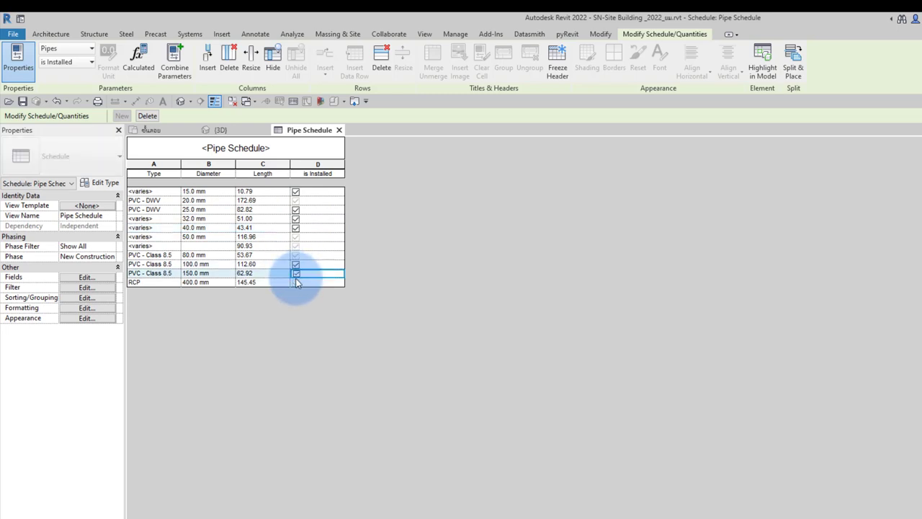
pyautogui.click(295, 281)
pyautogui.click(295, 255)
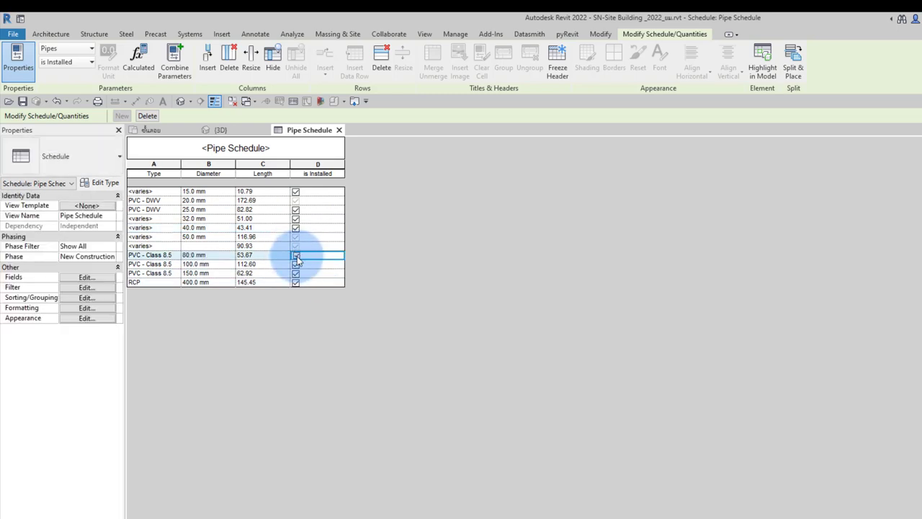
pyautogui.click(295, 255)
pyautogui.click(296, 246)
pyautogui.click(295, 236)
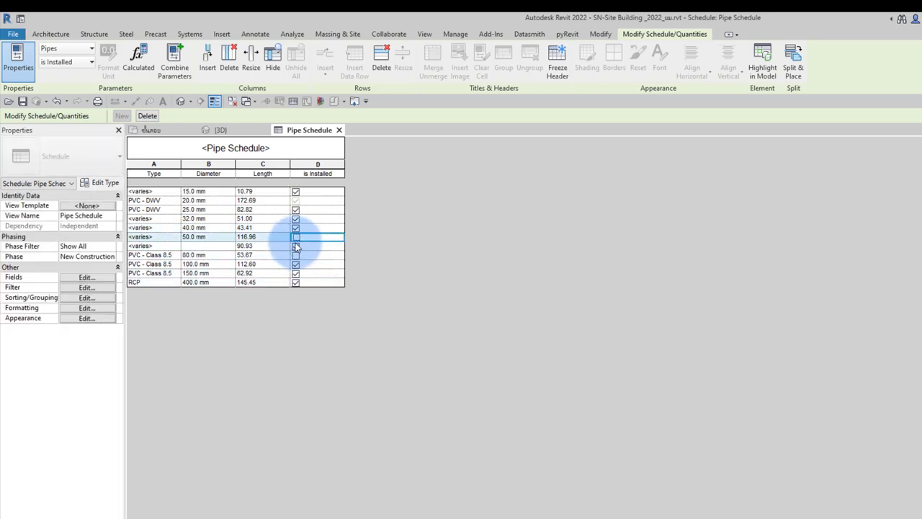
pyautogui.click(296, 245)
pyautogui.click(297, 202)
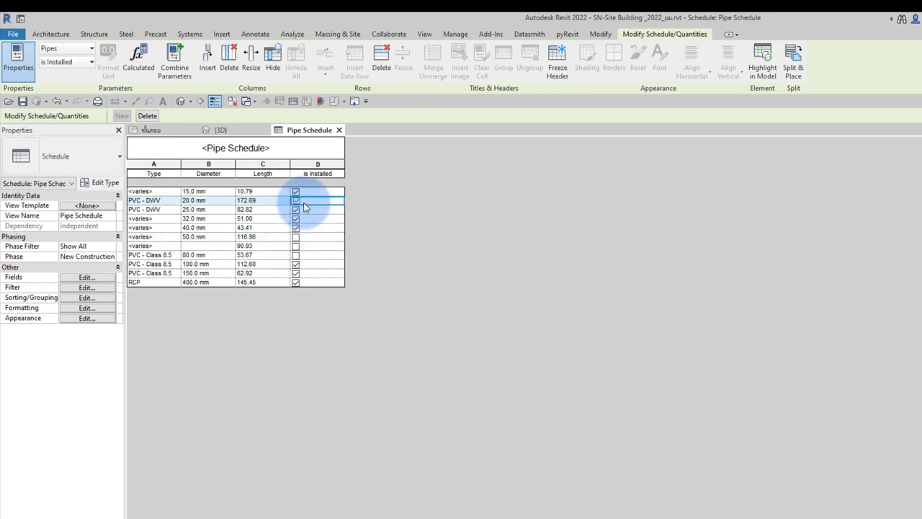
pyautogui.click(300, 202)
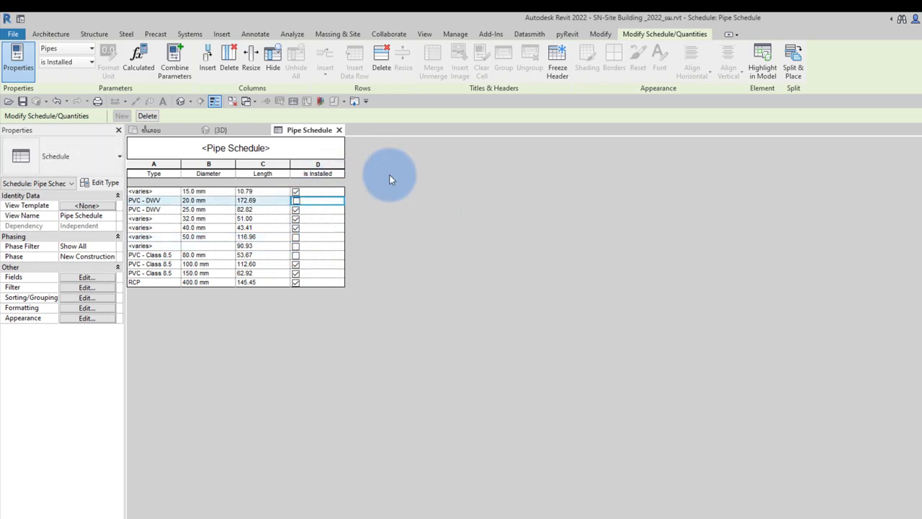
# Add a calculated Number field 'จ่ายไปแล้ว' with formula if(is Installed,1,0)
pyautogui.click(87, 277)
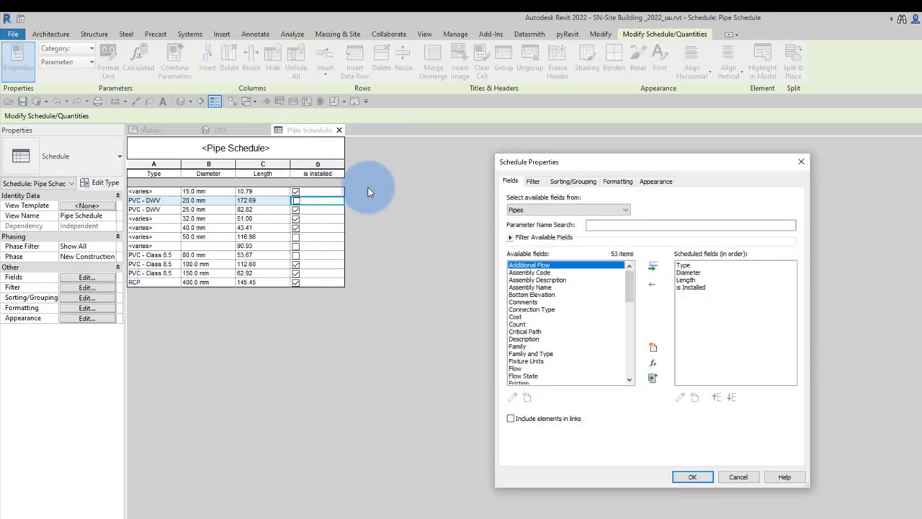
pyautogui.click(653, 366)
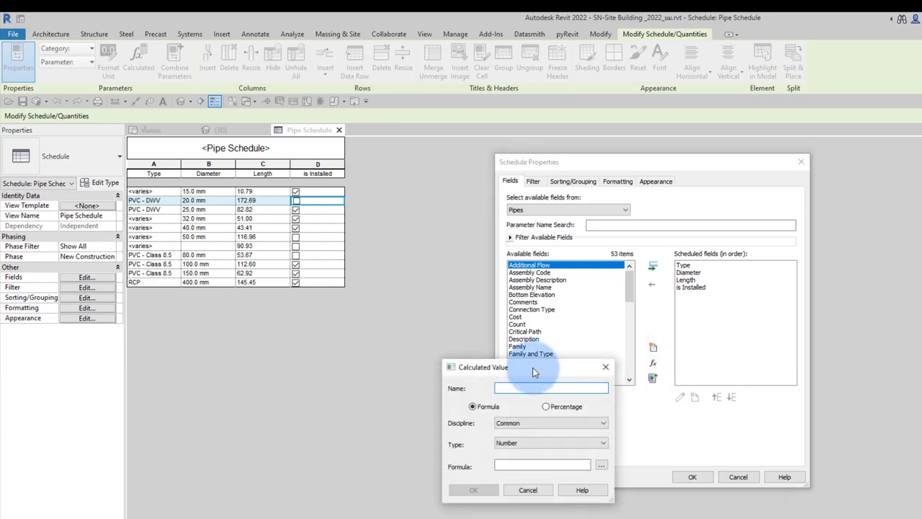
pyautogui.moveTo(478, 364)
pyautogui.mouseDown()
pyautogui.moveTo(365, 322)
pyautogui.moveTo(303, 322)
pyautogui.mouseUp()
pyautogui.click(333, 342)
pyautogui.write('จ่ายไปแล้ว')
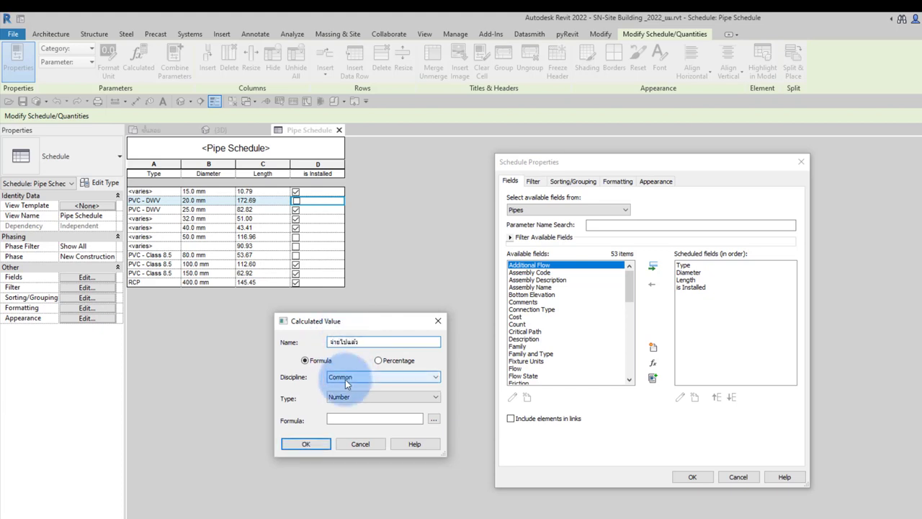
pyautogui.click(367, 420)
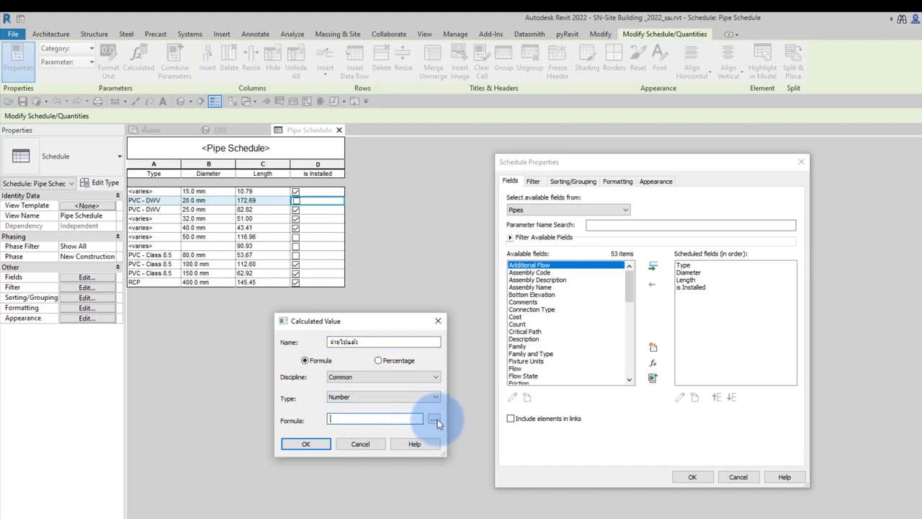
pyautogui.click(433, 419)
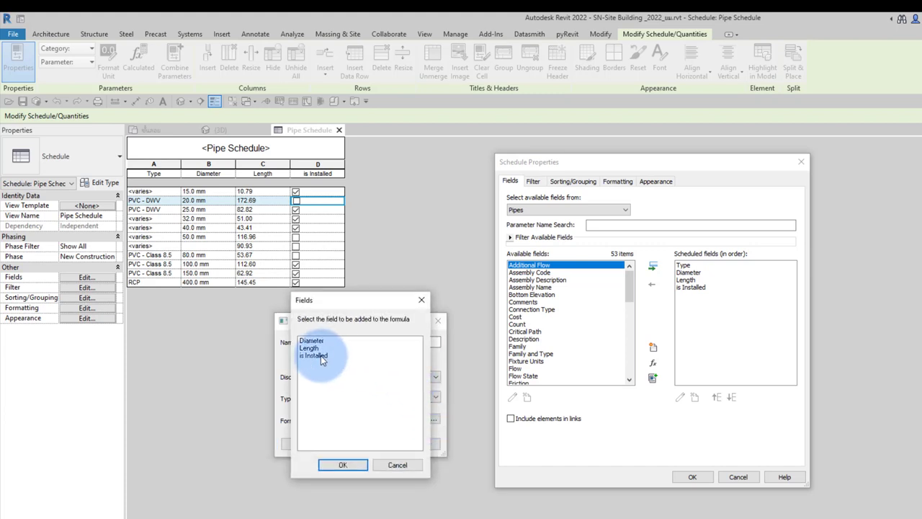
pyautogui.click(322, 355)
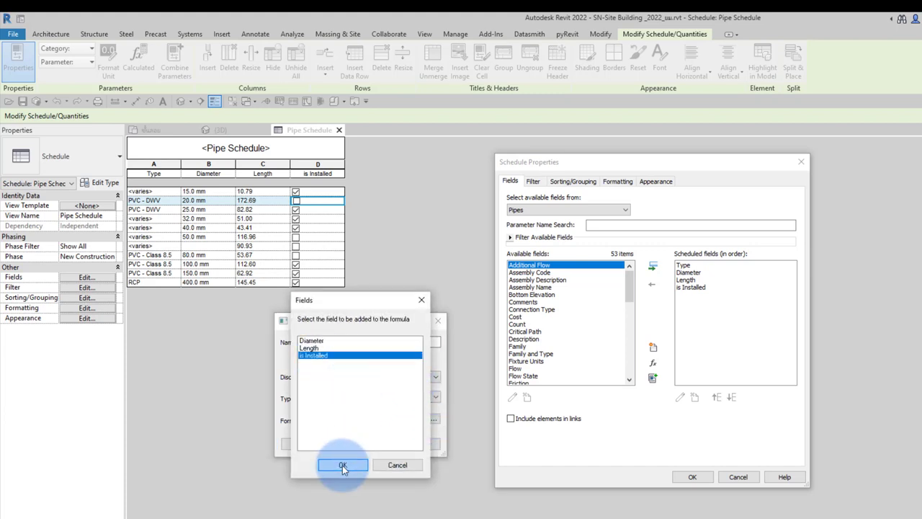
pyautogui.click(342, 465)
pyautogui.click(330, 419)
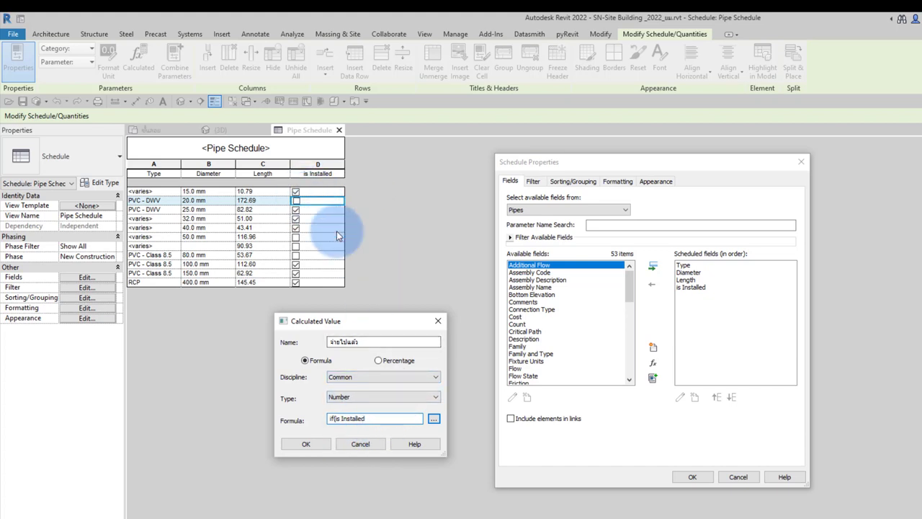
pyautogui.click(380, 418)
pyautogui.write(',1,0)')
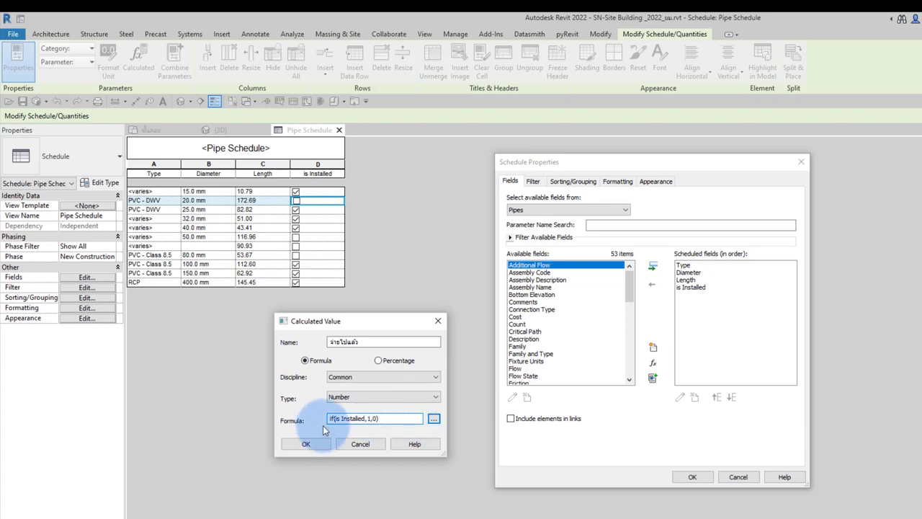
pyautogui.click(306, 444)
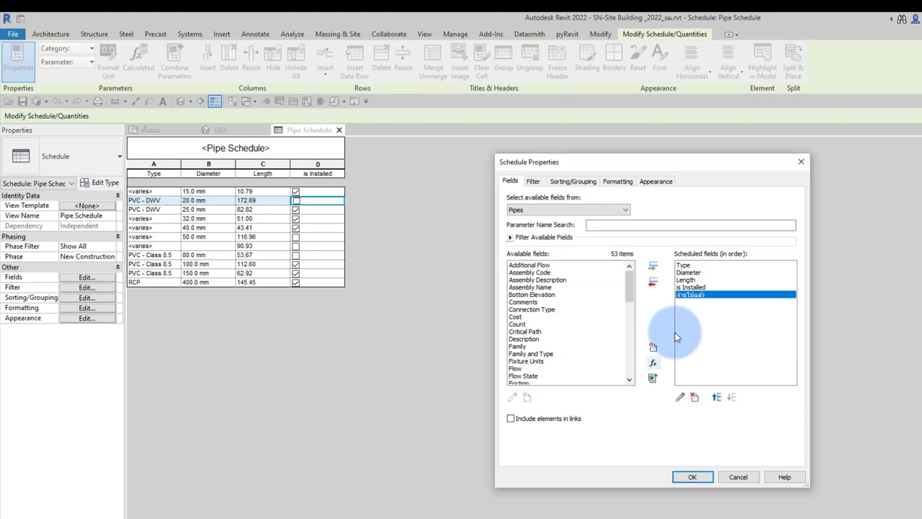
# Return to the schedule and toggle is Installed on test rows to confirm column E shows 1 or 0
pyautogui.click(686, 475)
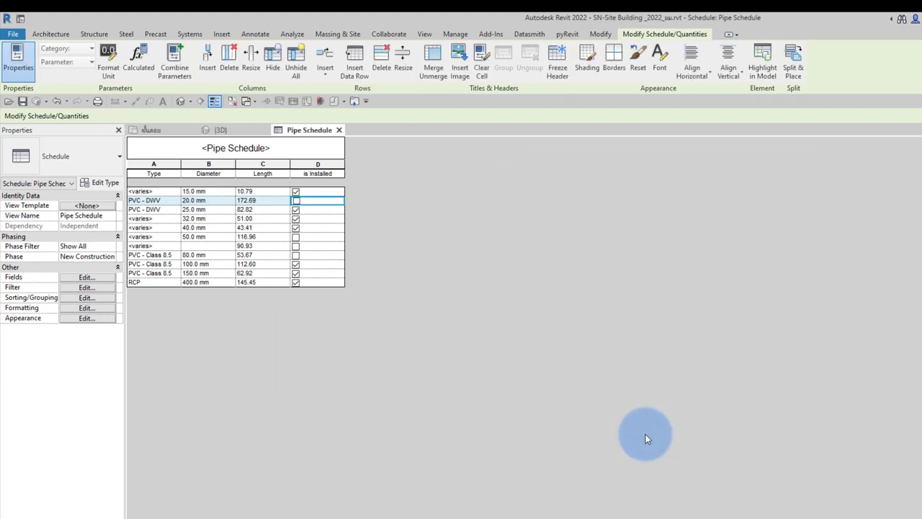
pyautogui.click(294, 199)
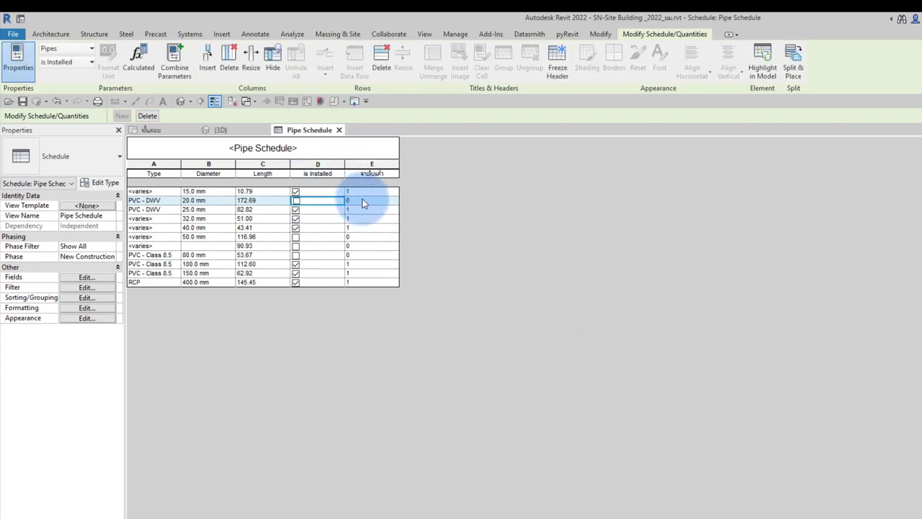
pyautogui.click(296, 191)
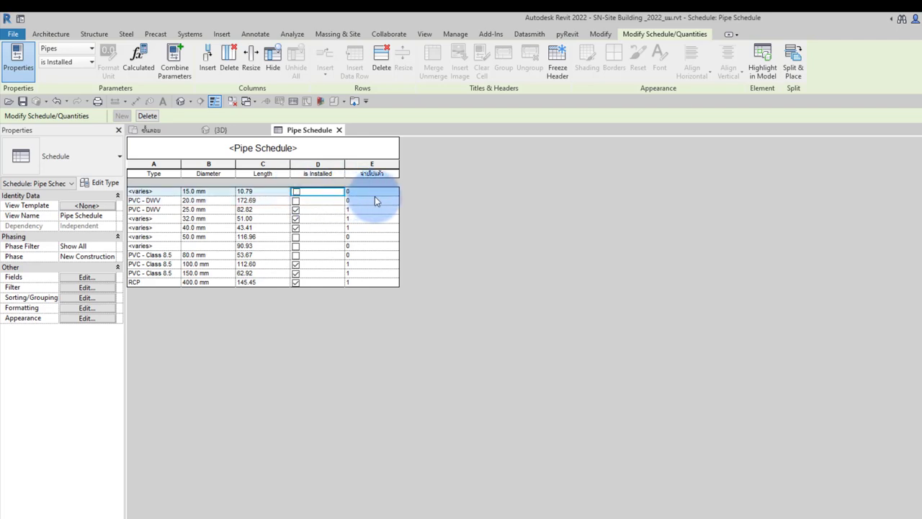
pyautogui.click(295, 192)
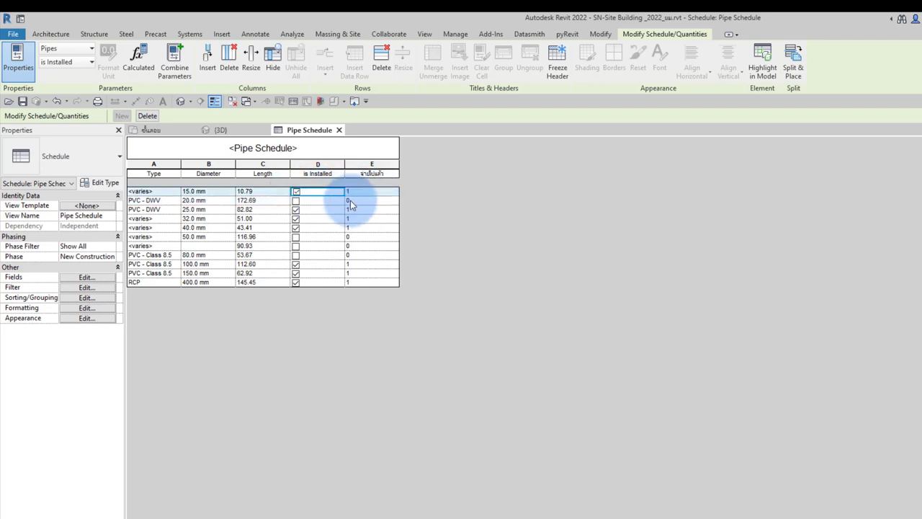
pyautogui.click(295, 201)
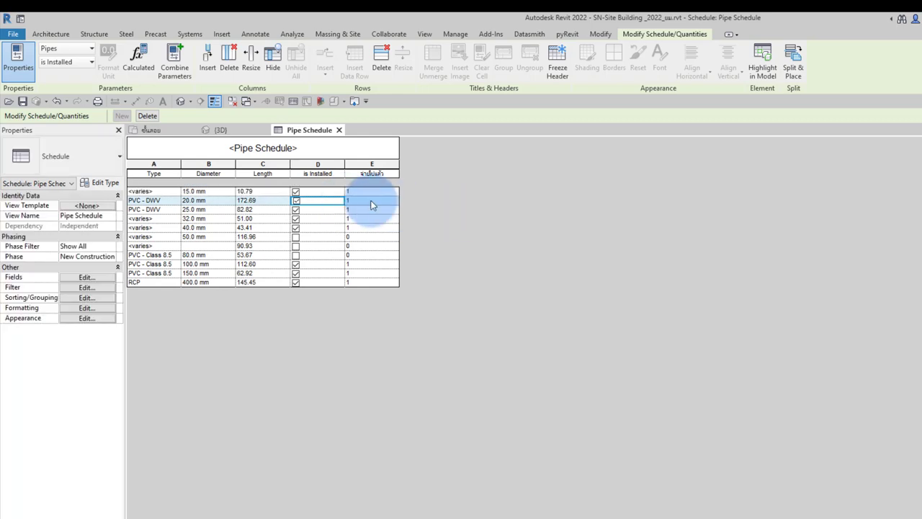
pyautogui.click(296, 201)
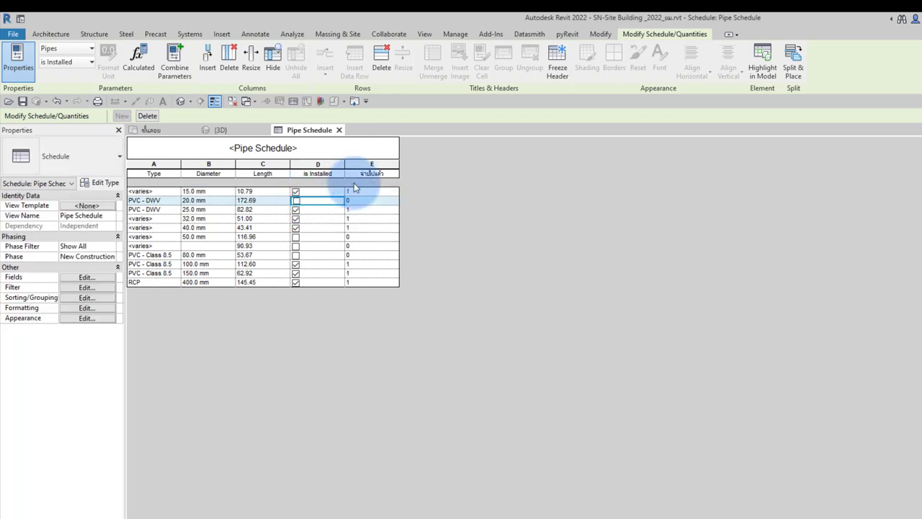
# Edit the 'จ่ายไปแล้ว' formula to if(is Installed, 100, 0) and apply it to the schedule
pyautogui.click(76, 299)
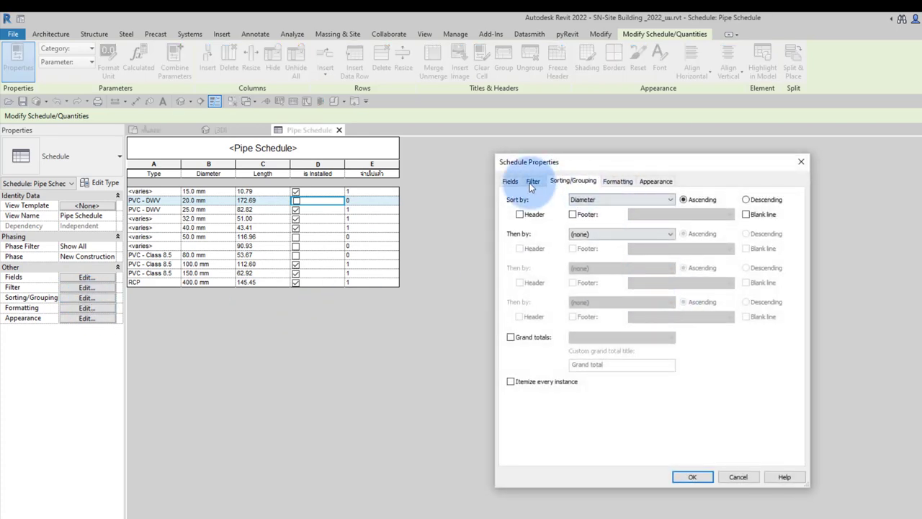
pyautogui.click(508, 181)
pyautogui.click(653, 362)
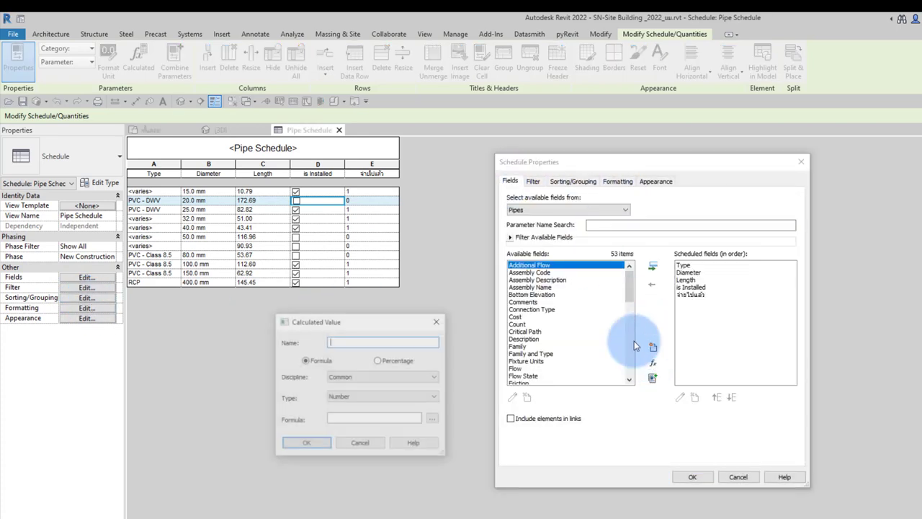
pyautogui.click(438, 322)
pyautogui.click(690, 294)
pyautogui.click(680, 397)
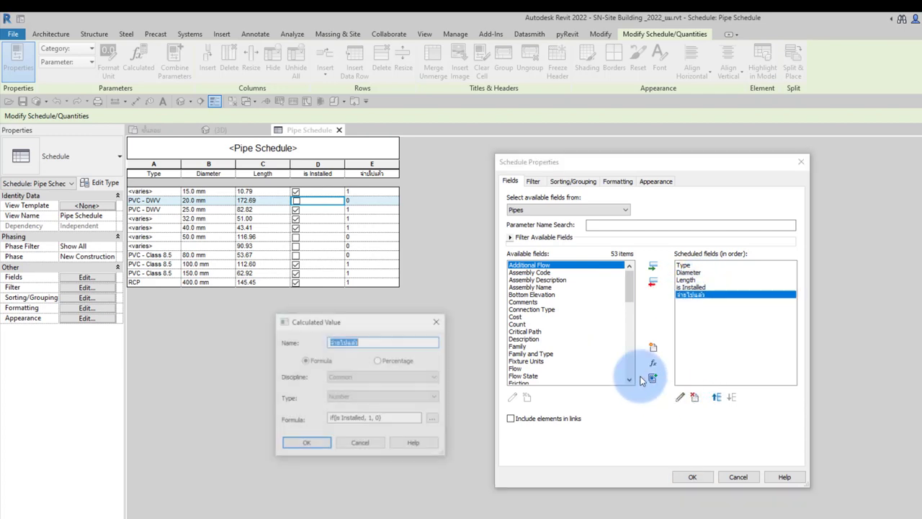
pyautogui.click(388, 420)
pyautogui.write('00')
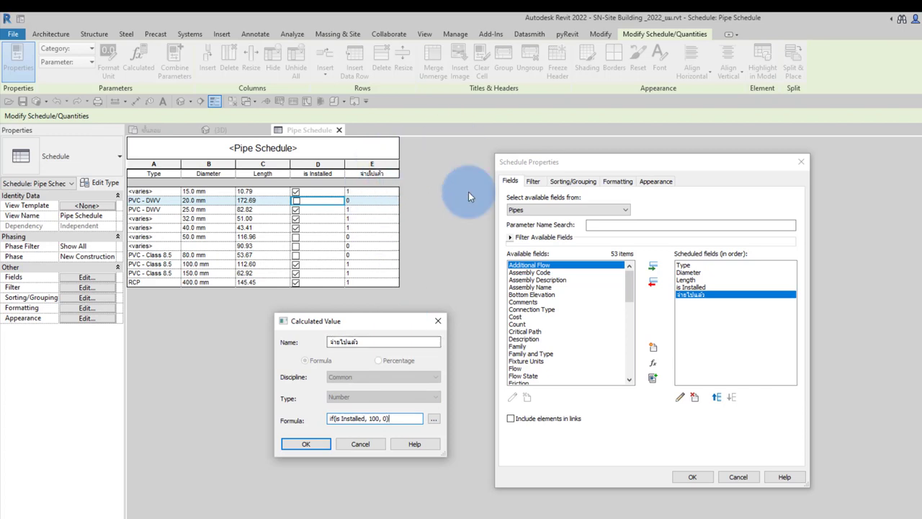
pyautogui.click(306, 444)
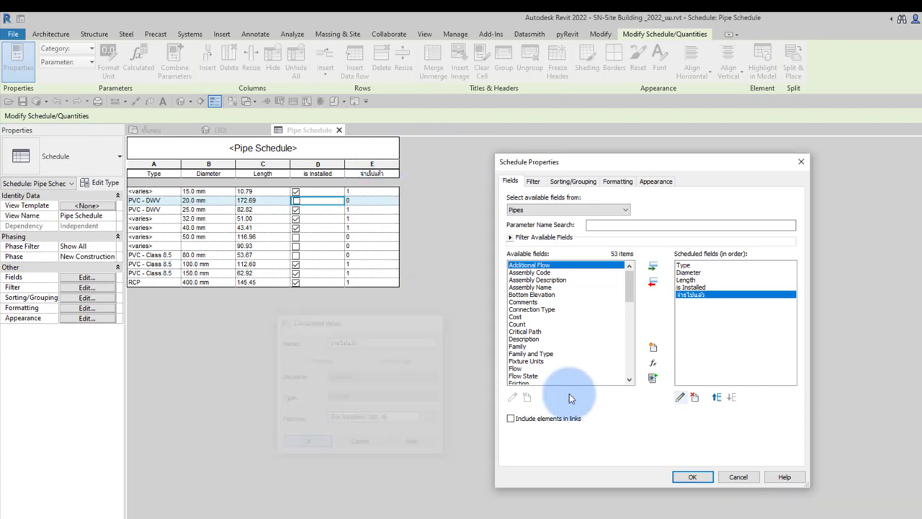
pyautogui.click(692, 476)
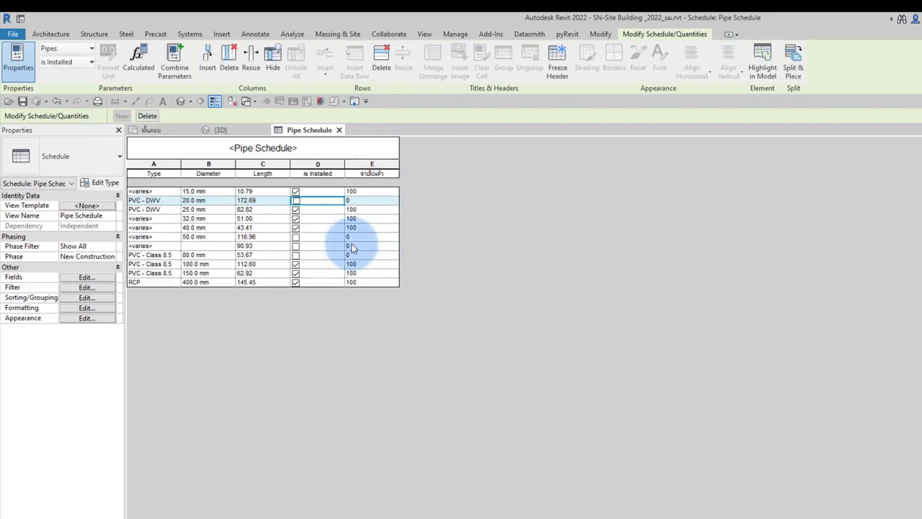
# Edit the cost field's formula to give 100 times Length for installed pipes
pyautogui.click(86, 278)
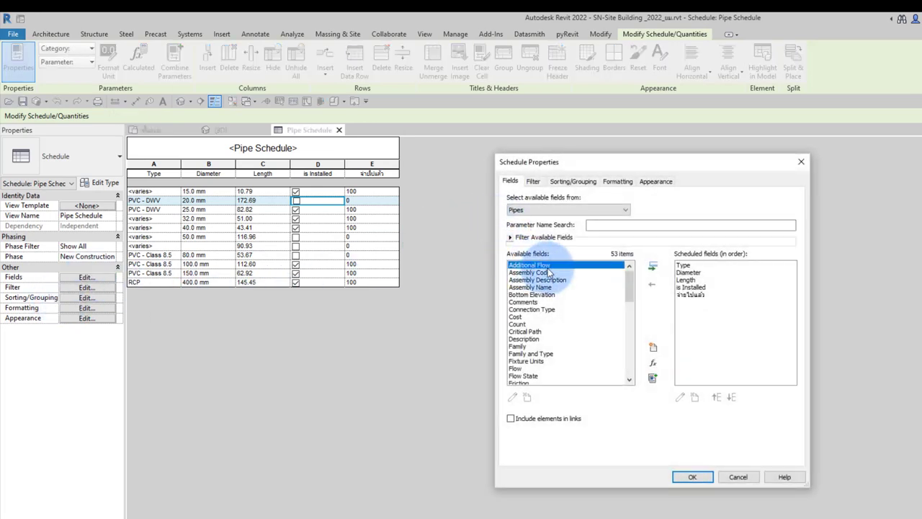
pyautogui.click(653, 363)
pyautogui.write('เ')
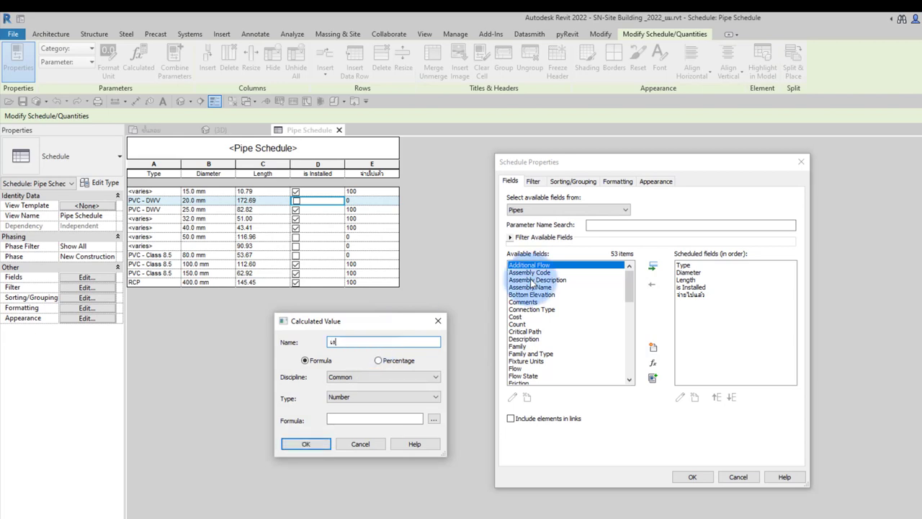
pyautogui.click(437, 320)
pyautogui.click(688, 296)
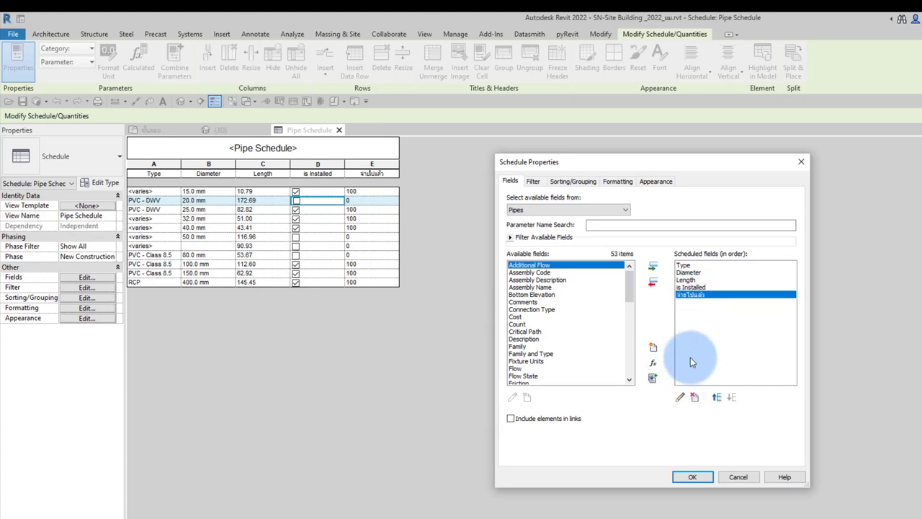
pyautogui.click(679, 397)
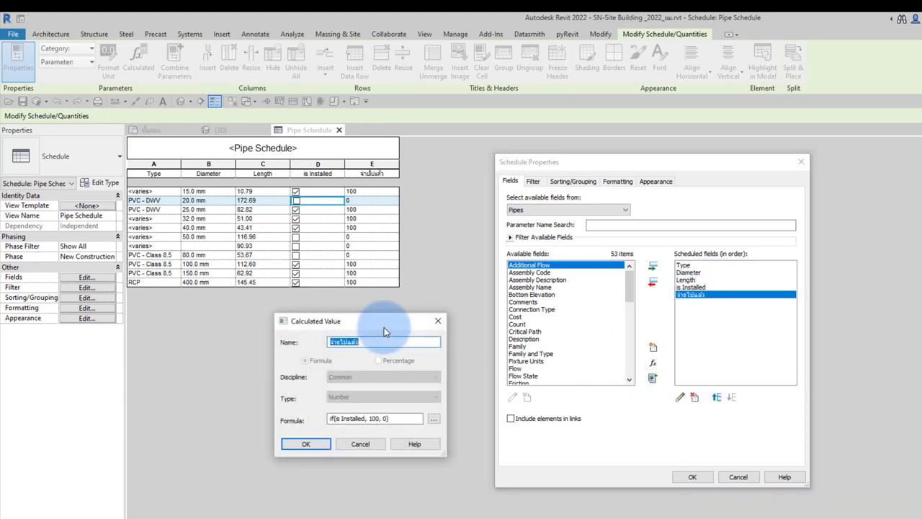
pyautogui.click(434, 421)
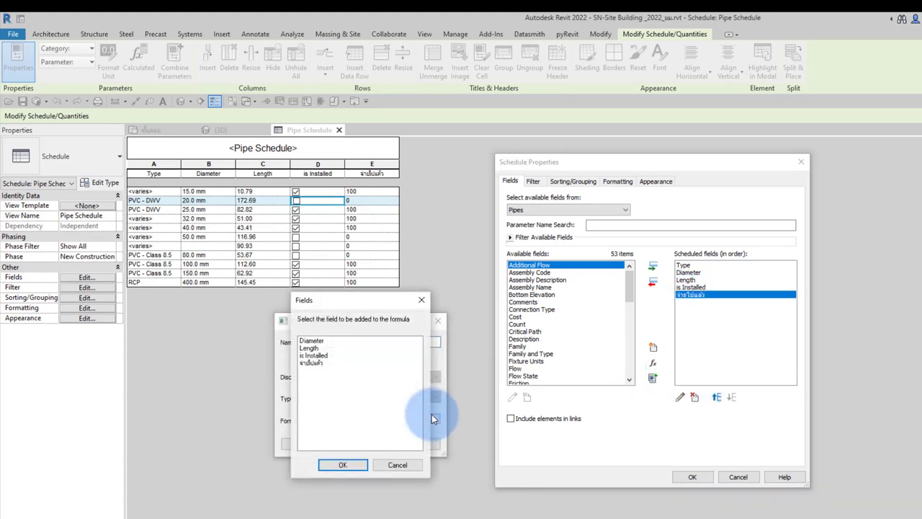
pyautogui.click(310, 348)
pyautogui.click(343, 465)
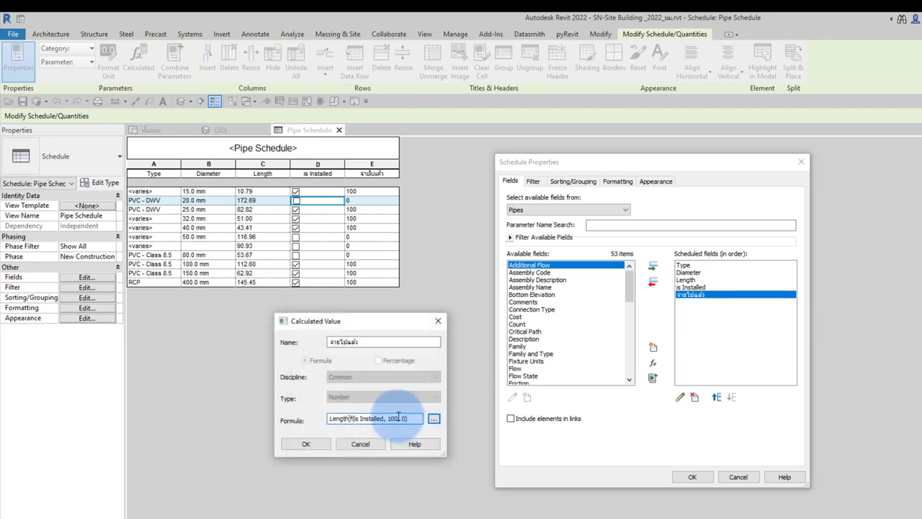
pyautogui.moveTo(348, 419); pyautogui.dragTo(309, 420)
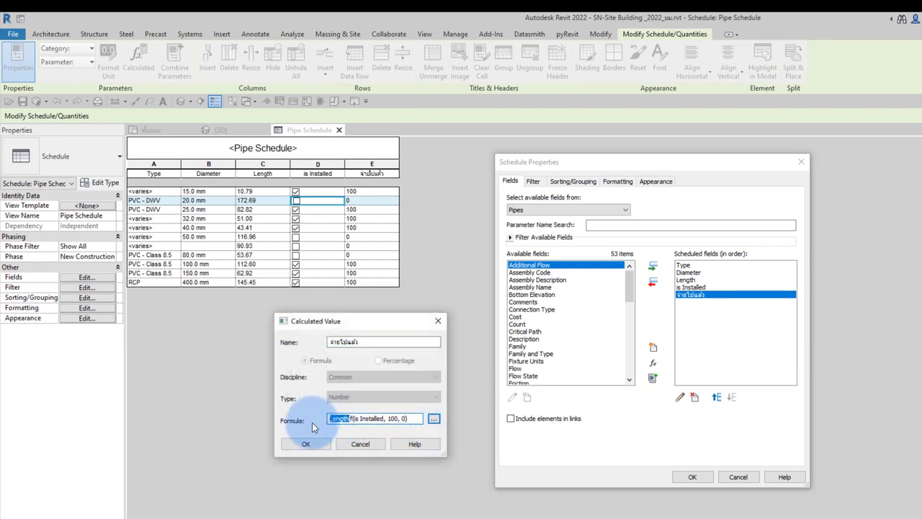
pyautogui.press('BackSpace')
pyautogui.write('*Length')
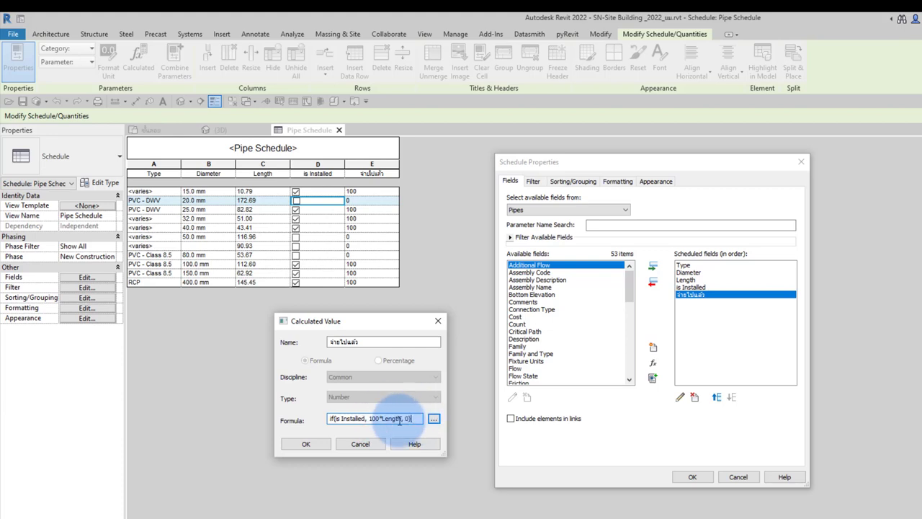
pyautogui.click(322, 443)
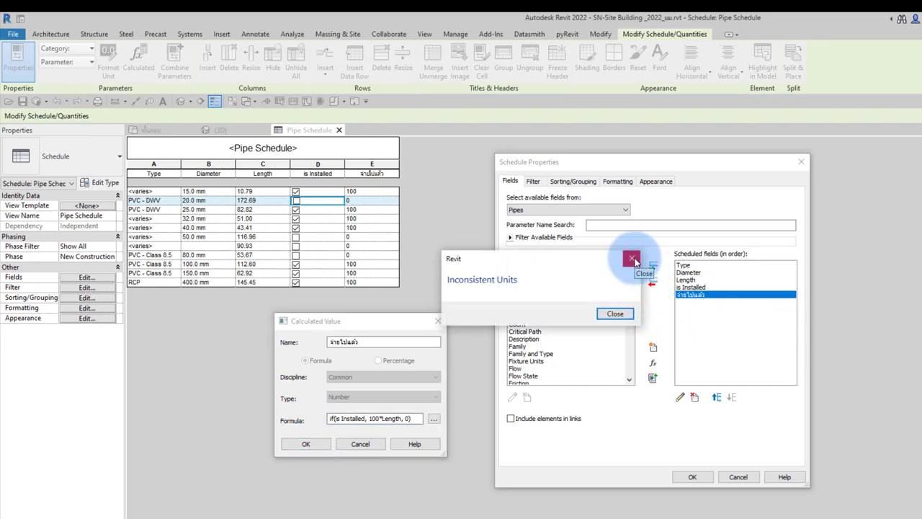
# Fix the unit error by making the formula if(is Installed, 100*Length/1m, 0) and apply it
pyautogui.click(635, 262)
pyautogui.click(382, 418)
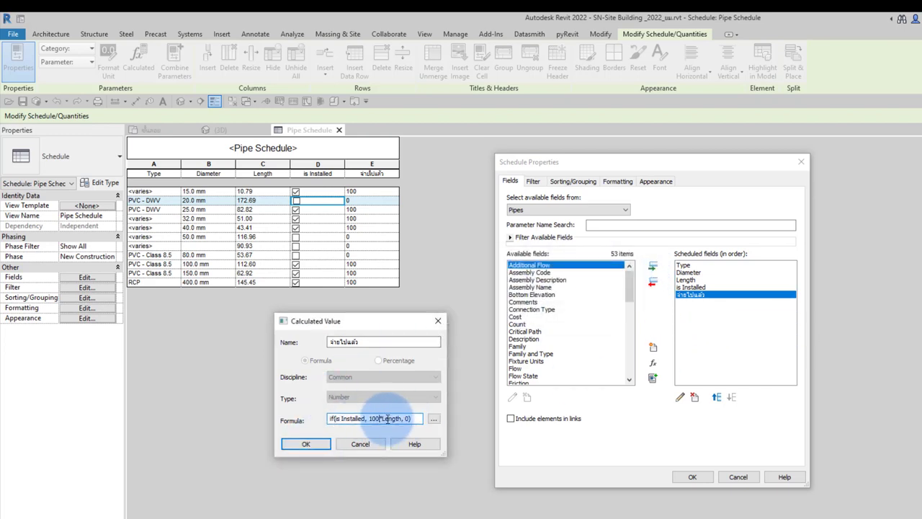
pyautogui.write('*')
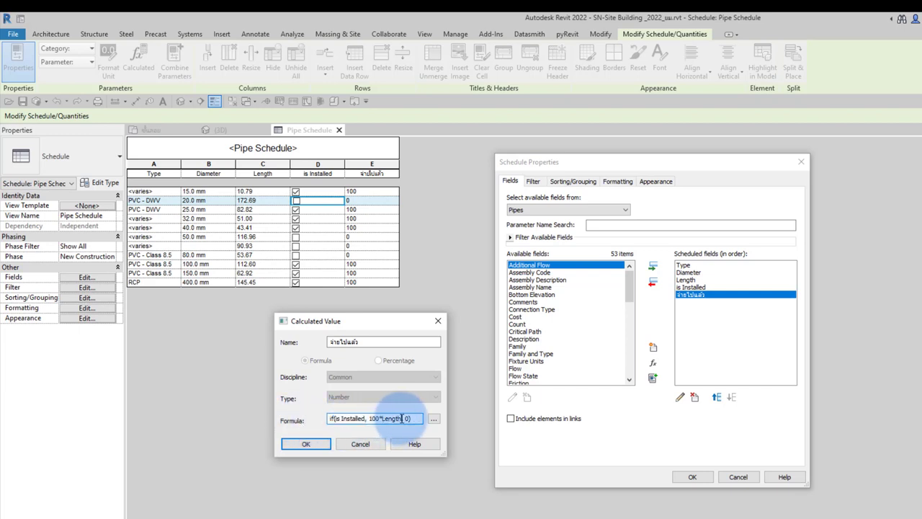
pyautogui.write('/')
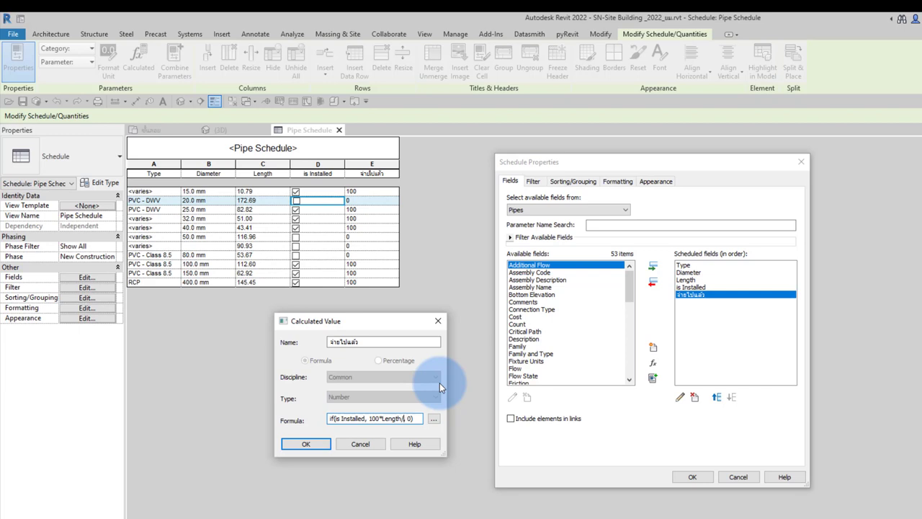
pyautogui.write('1m')
pyautogui.click(308, 445)
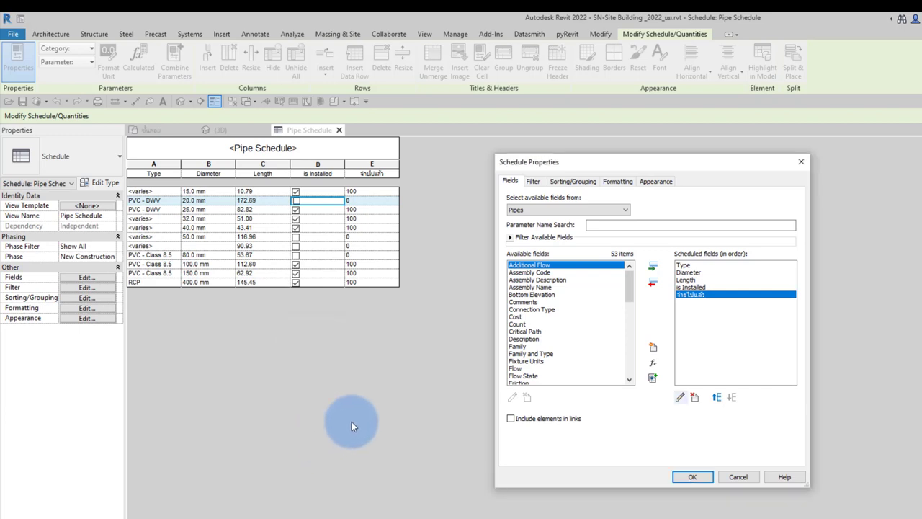
pyautogui.click(688, 476)
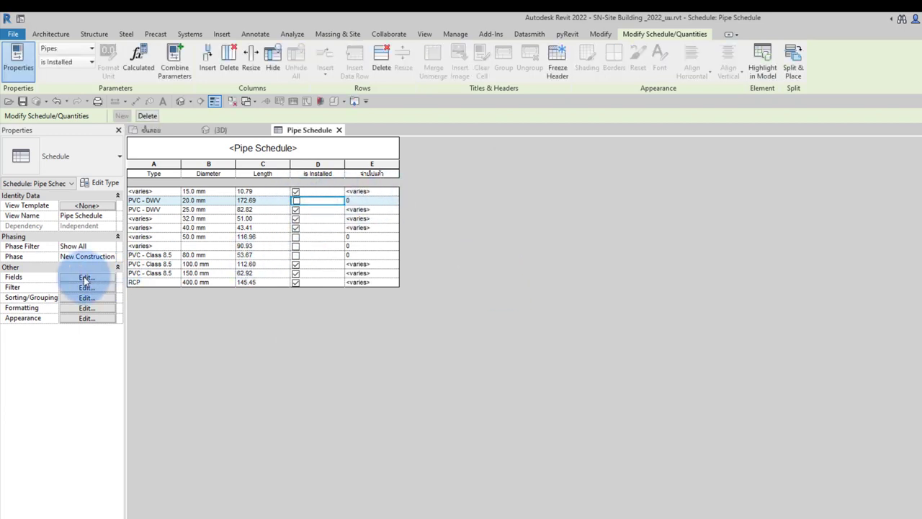
# Set the calculated cost field's formatting to Calculate totals
pyautogui.click(81, 307)
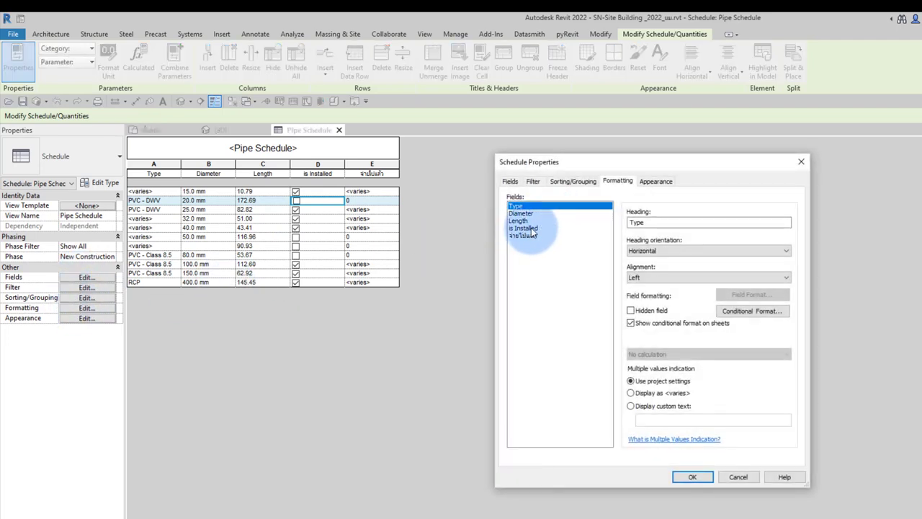
pyautogui.click(524, 228)
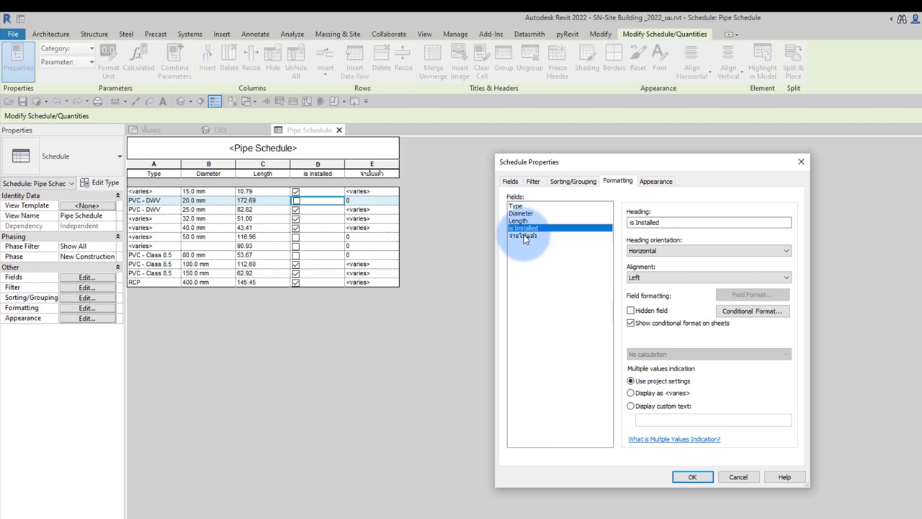
pyautogui.click(523, 235)
pyautogui.click(656, 354)
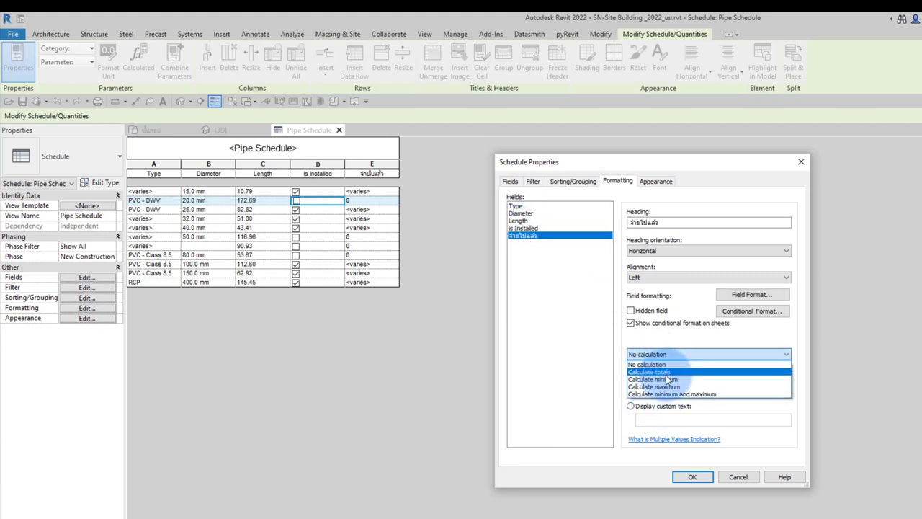
pyautogui.click(663, 371)
pyautogui.click(692, 477)
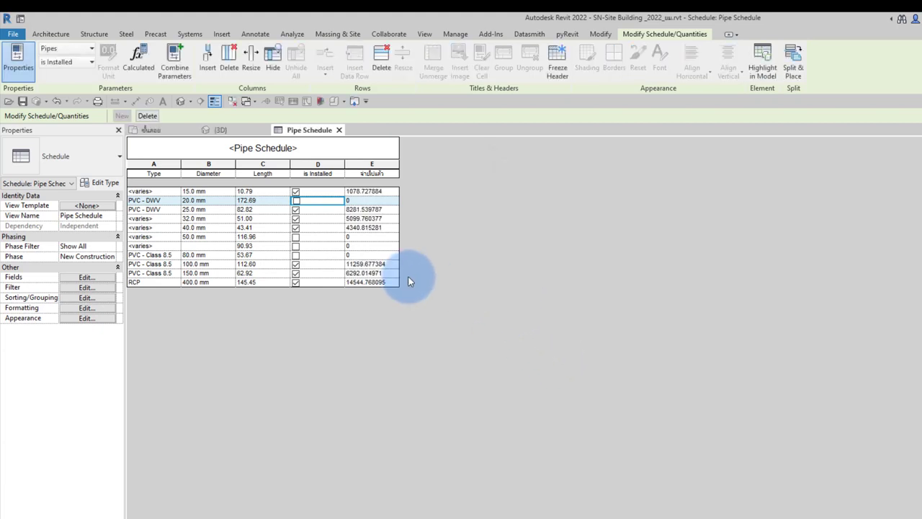
# Format column E with digit grouping instead of the default number settings
pyautogui.click(372, 165)
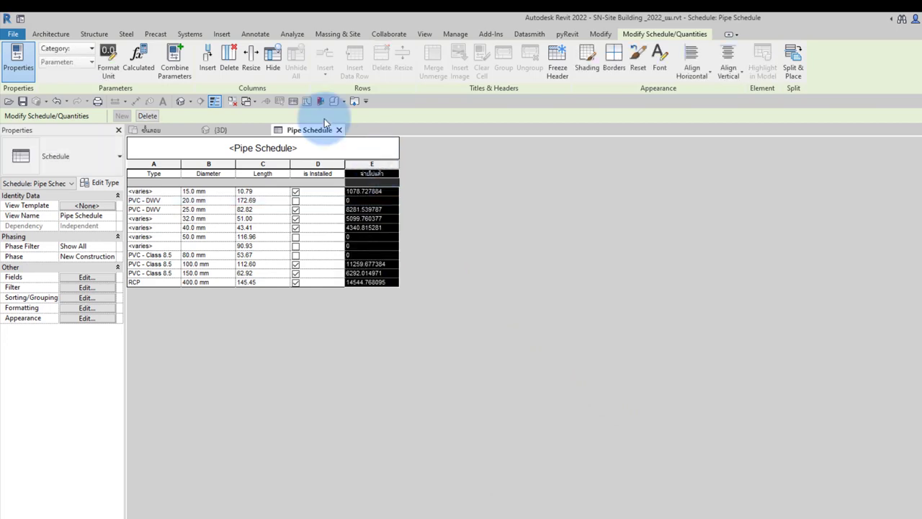
pyautogui.click(108, 62)
pyautogui.click(470, 235)
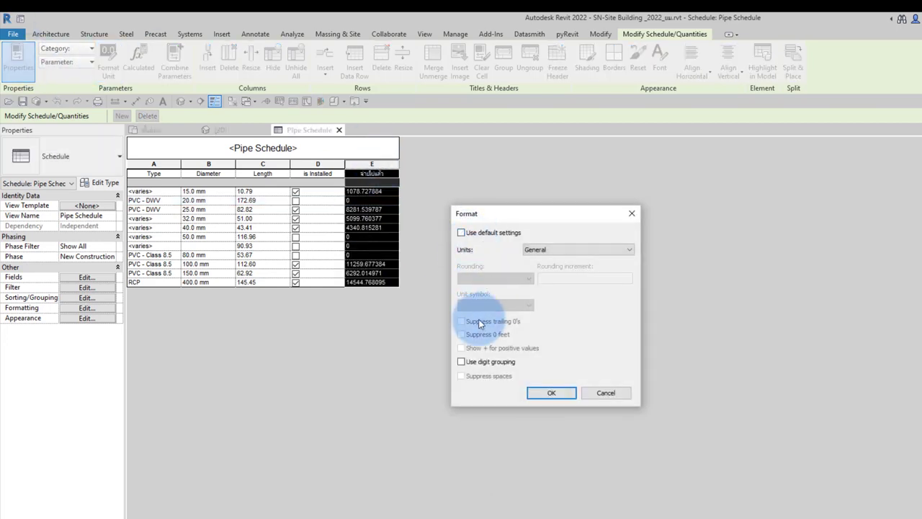
pyautogui.click(477, 362)
pyautogui.click(547, 391)
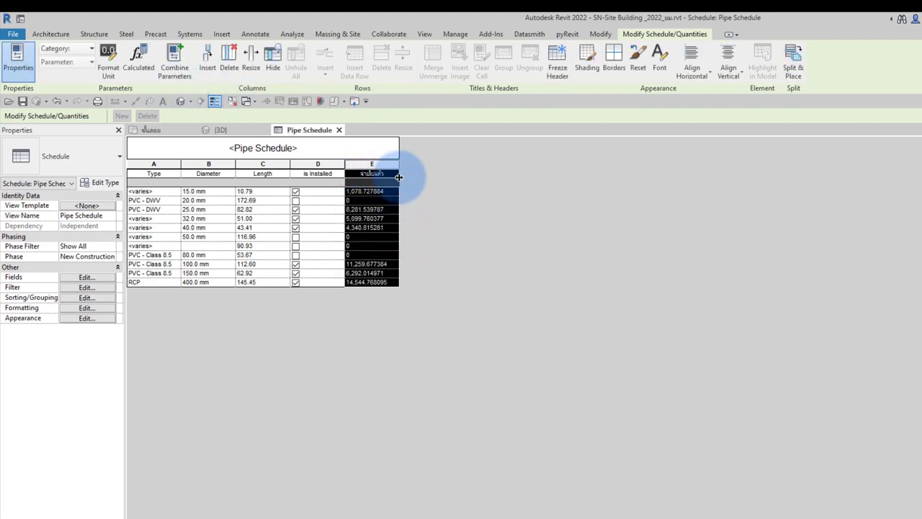
pyautogui.click(365, 149)
# Mark the 20.0 mm PVC - DWV pipe installed and the 40.0 mm pipe not installed, then open Sorting/Grouping
pyautogui.keyDown('ctrl'); pyautogui.scroll(2, 364, 208); pyautogui.keyUp('ctrl')
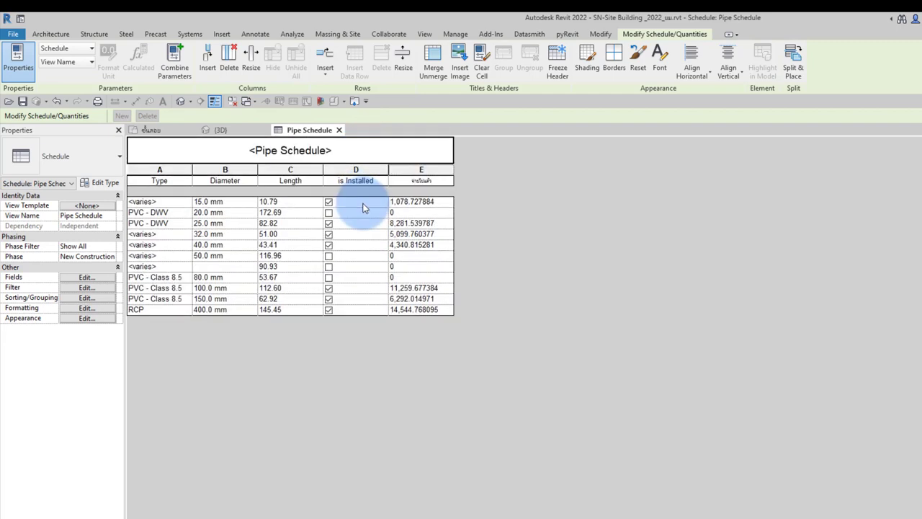
pyautogui.keyDown('ctrl'); pyautogui.scroll(1, 364, 208); pyautogui.keyUp('ctrl')
pyautogui.keyDown('ctrl'); pyautogui.scroll(1, 410, 239); pyautogui.keyUp('ctrl')
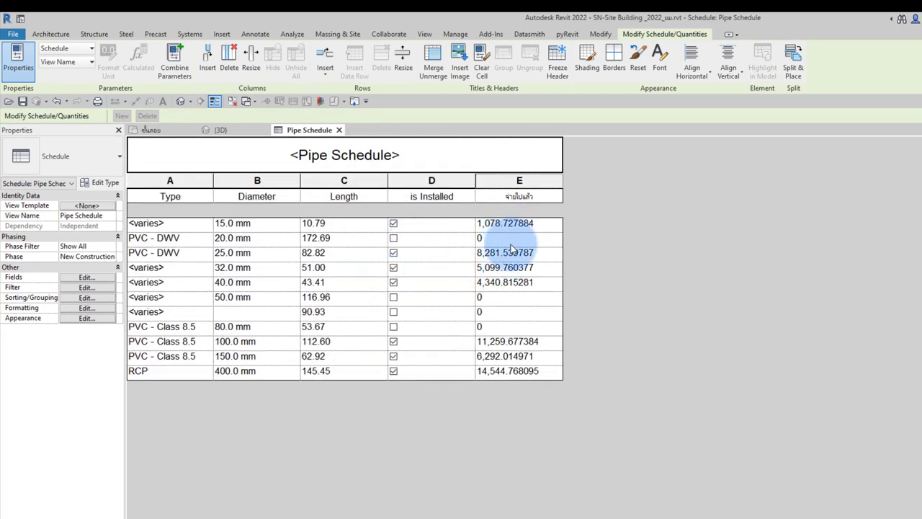
pyautogui.click(395, 238)
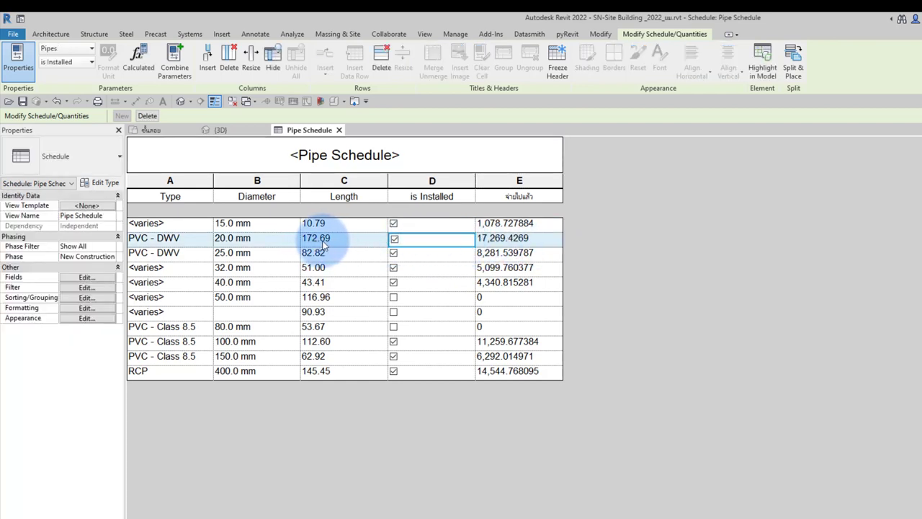
pyautogui.click(393, 282)
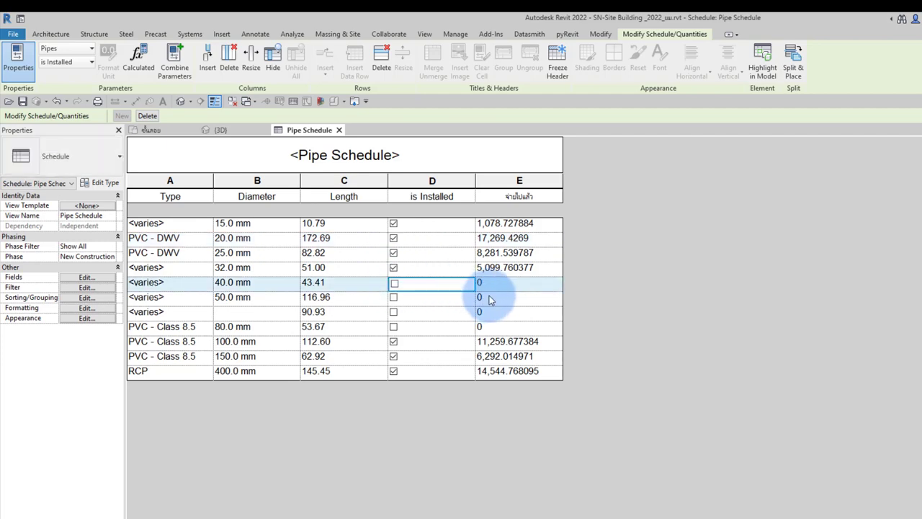
pyautogui.click(86, 297)
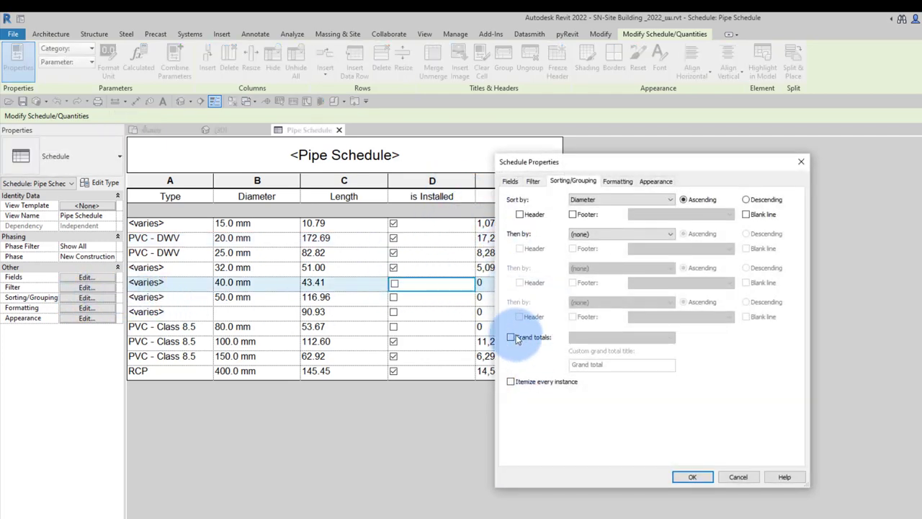
# Enable Grand totals as Totals only, giving Length 943.23 and cost 63,825.915398
pyautogui.click(510, 336)
pyautogui.click(624, 338)
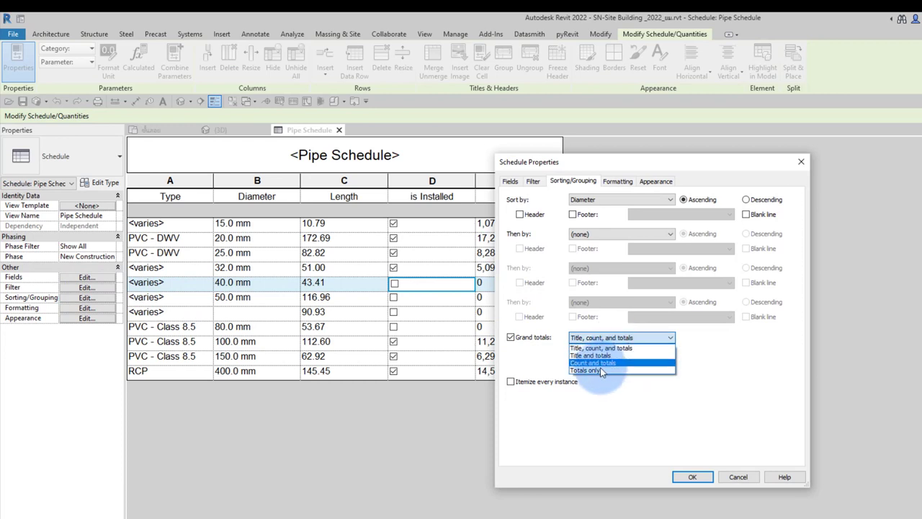
pyautogui.click(598, 375)
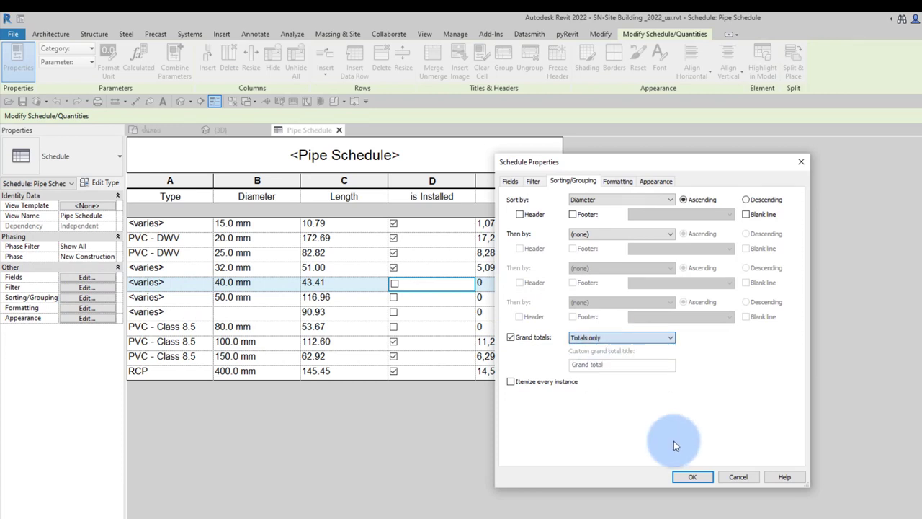
pyautogui.click(692, 476)
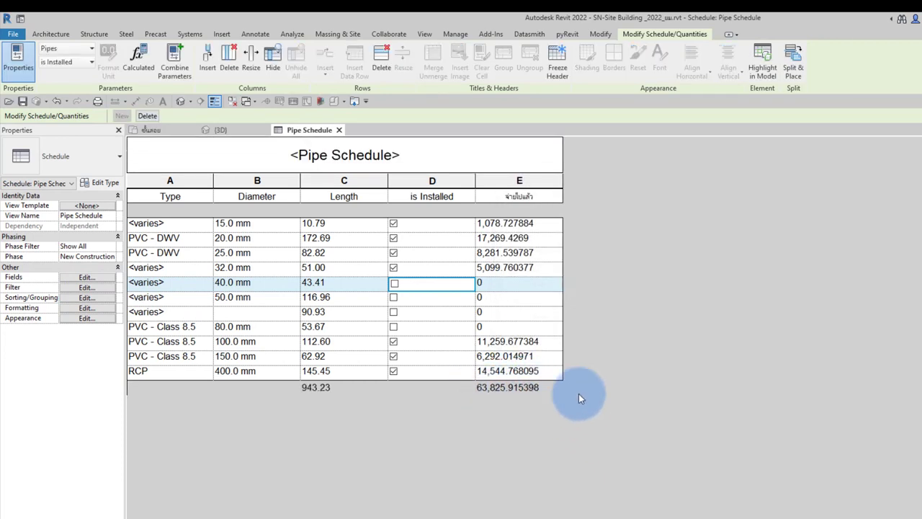